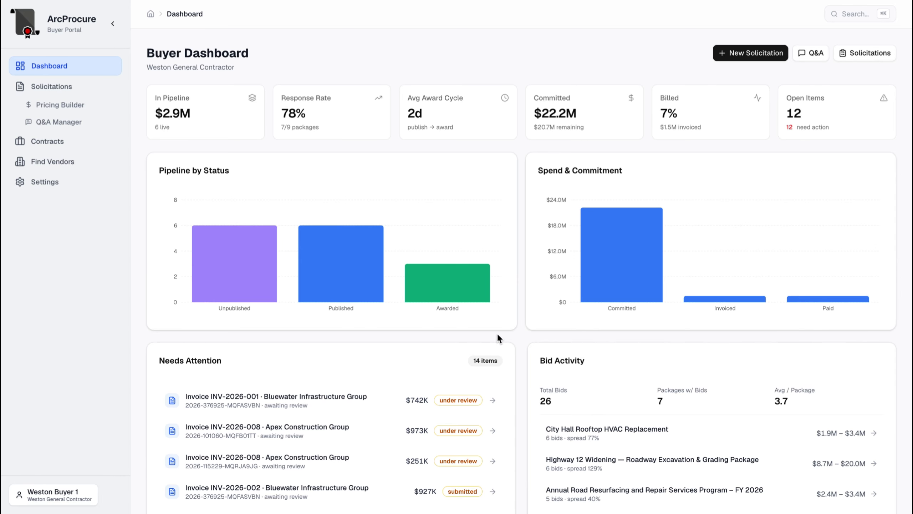
- Look over the buyer dashboard's Needs Attention and Bid Activity sections
scroll(519, 346, "down", 4)
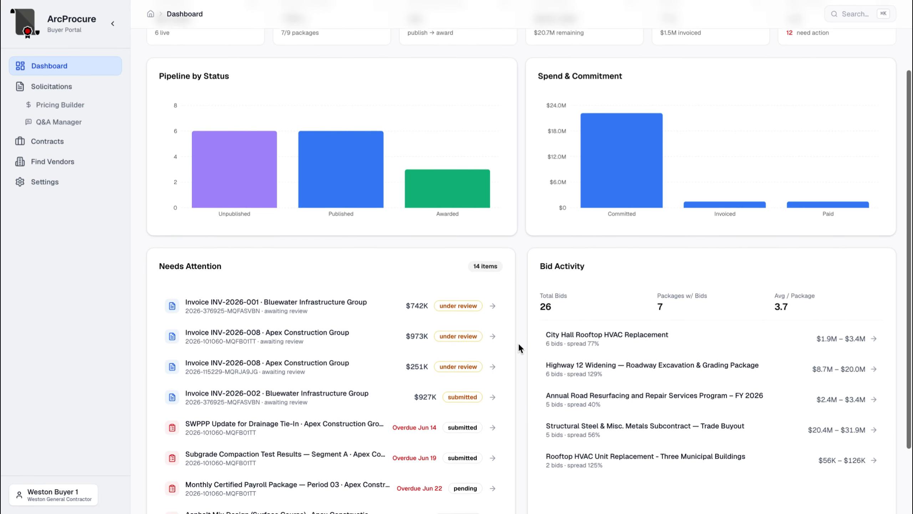
scroll(519, 345, "up", 3)
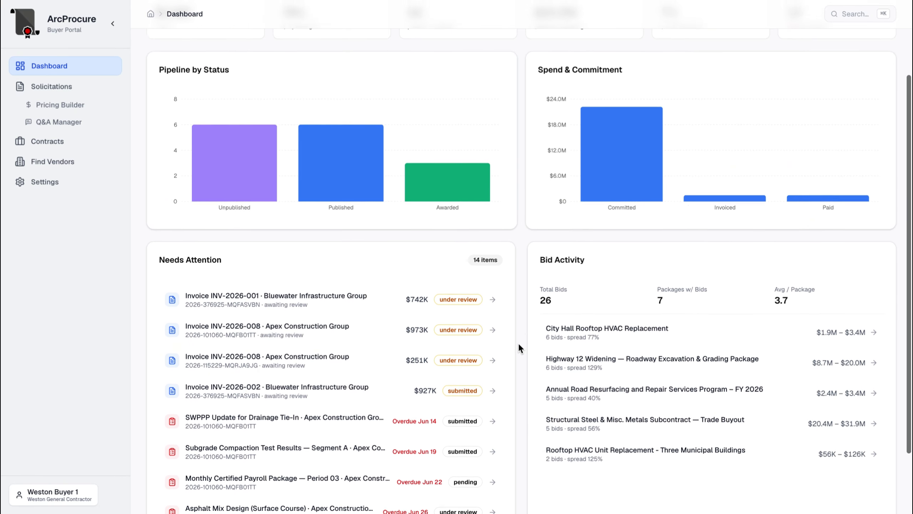
scroll(518, 342, "up", 2)
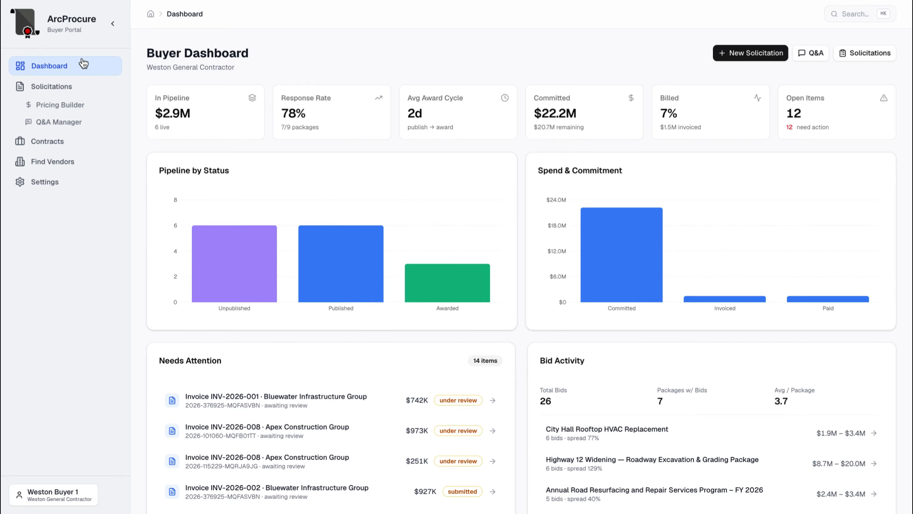
- Open the organization's solicitations overview and look through the listed solicitations
left_click(79, 89)
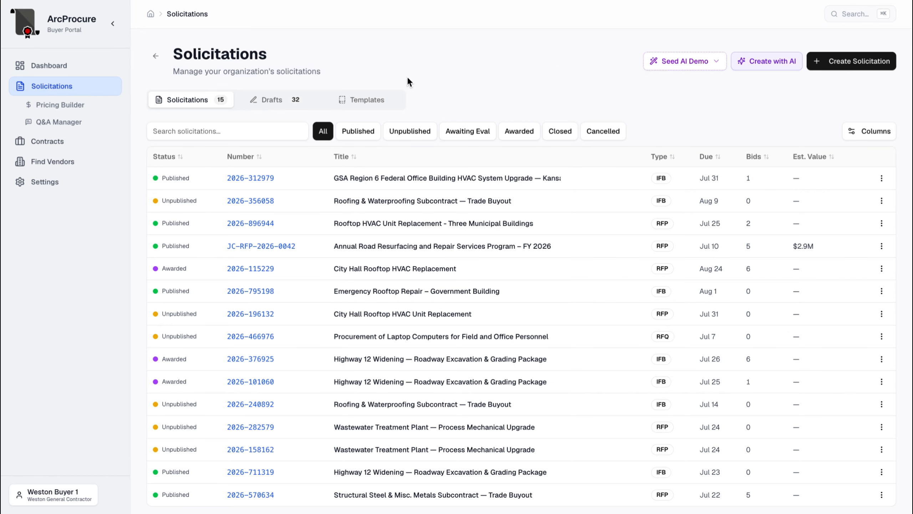
scroll(407, 198, "down", 2)
scroll(407, 197, "up", 2)
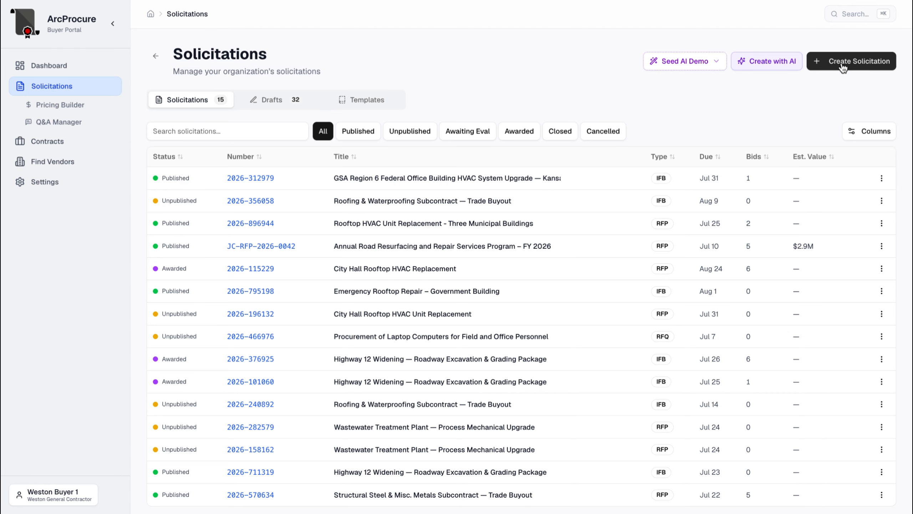
- Start creating a solicitation with AI and look over the procurement details form
left_click(758, 64)
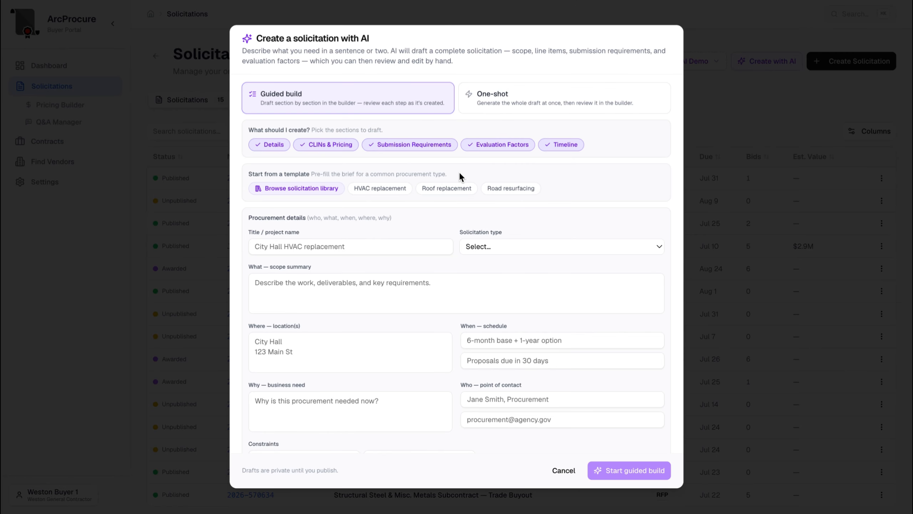
scroll(453, 172, "down", 5)
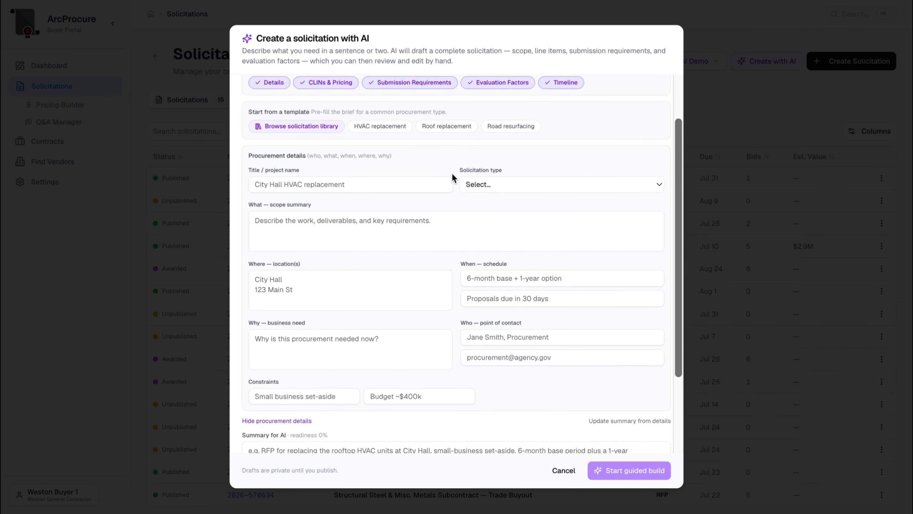
scroll(452, 176, "down", 1)
scroll(453, 173, "up", 6)
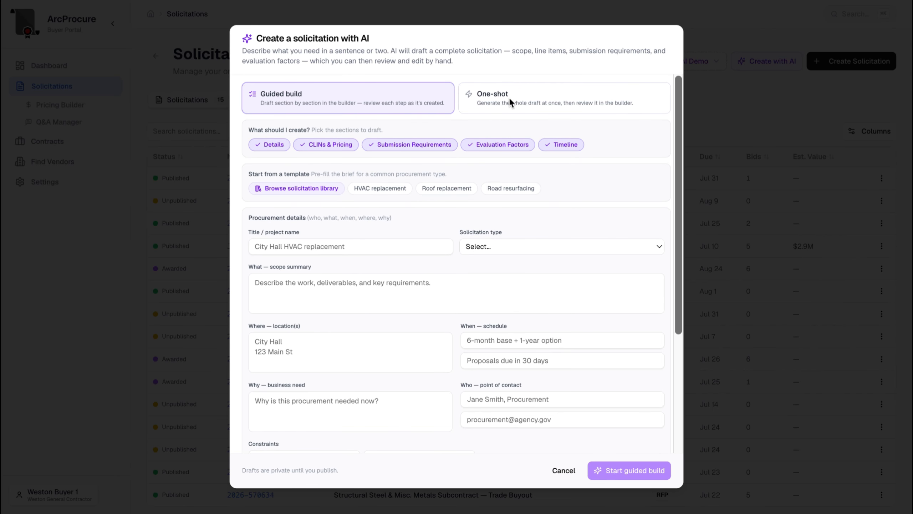
- Compare the build modes and starter templates, settling on Guided build with the HVAC replacement template
left_click(509, 97)
left_click(390, 106)
left_click(393, 188)
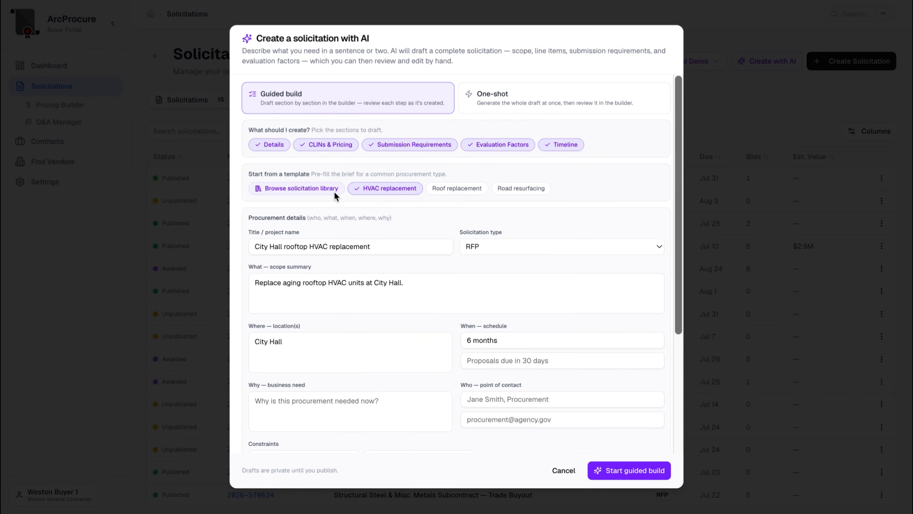
left_click(472, 189)
left_click(513, 188)
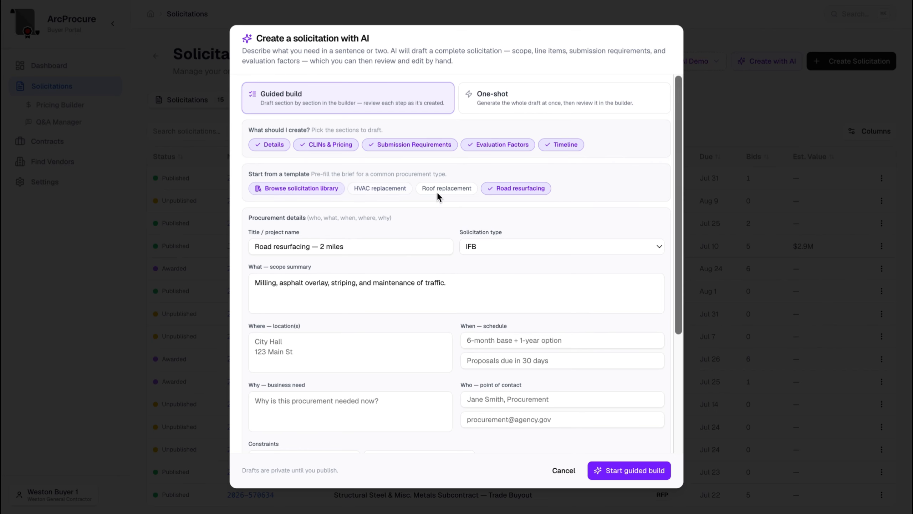
left_click(391, 190)
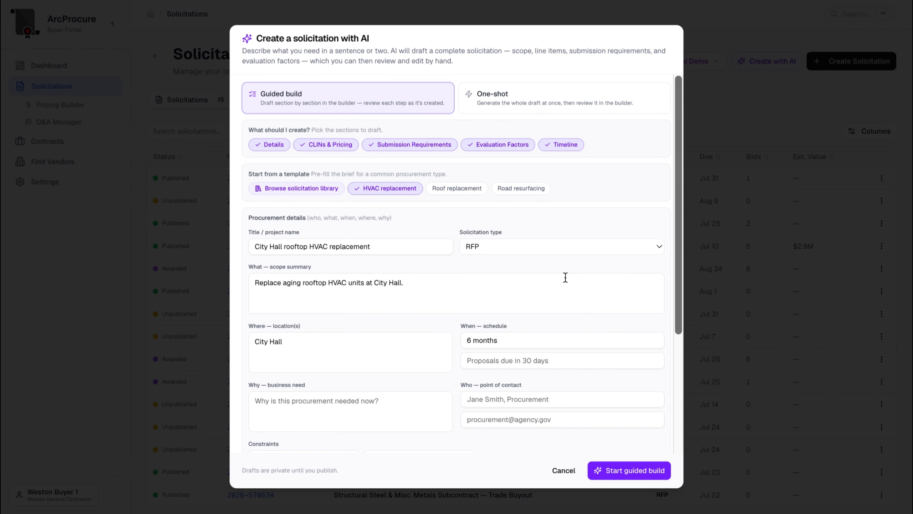
- Review the prefilled City Hall rooftop HVAC brief and its AI summary, and start the guided build
scroll(536, 366, "down", 2)
scroll(536, 366, "down", 3)
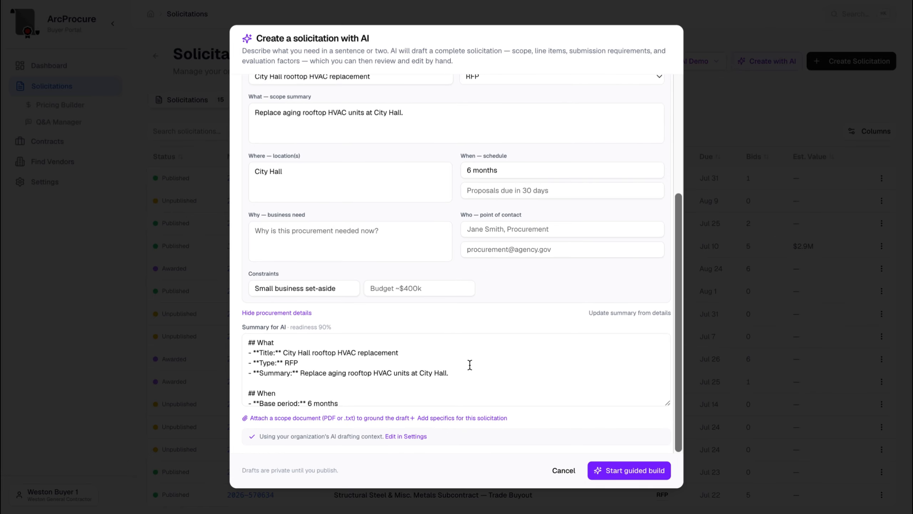
scroll(470, 364, "down", 5)
scroll(470, 363, "up", 6)
scroll(465, 291, "up", 5)
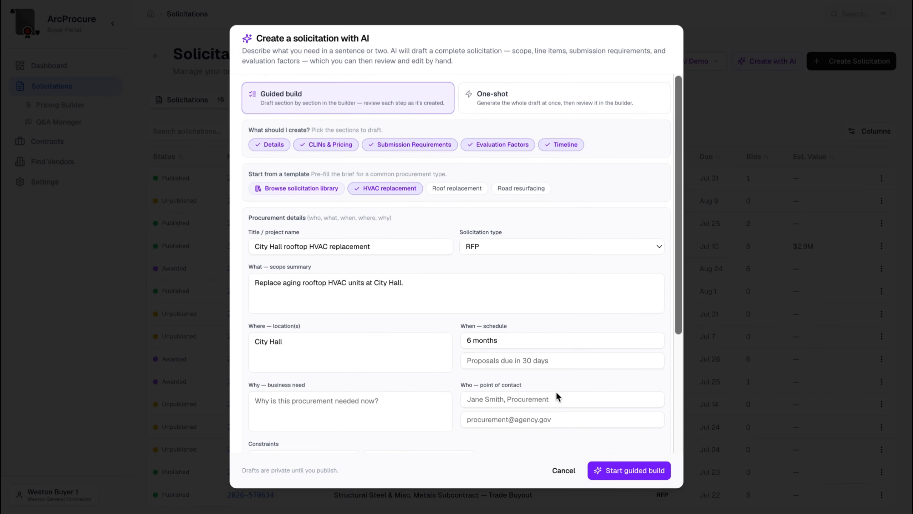
left_click(611, 468)
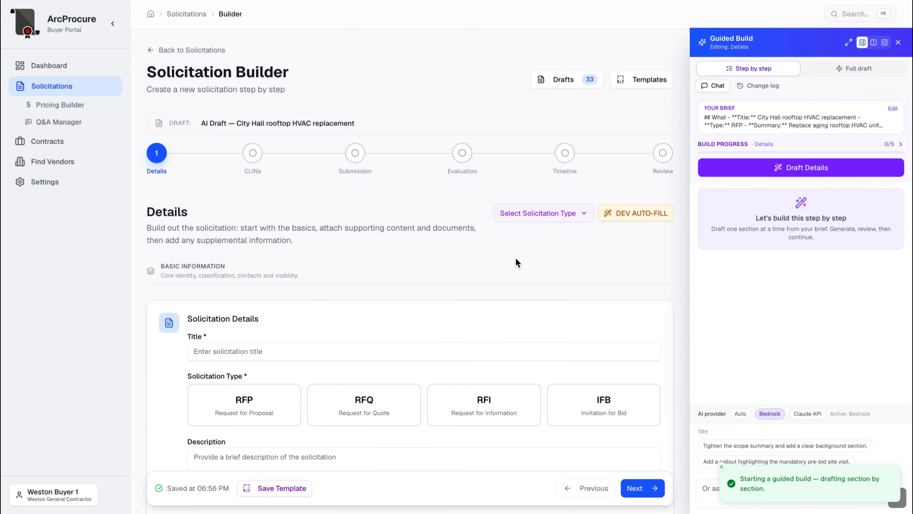
- Look through the empty Details section of the solicitation, from basic information to job-site locations
scroll(518, 283, "down", 12)
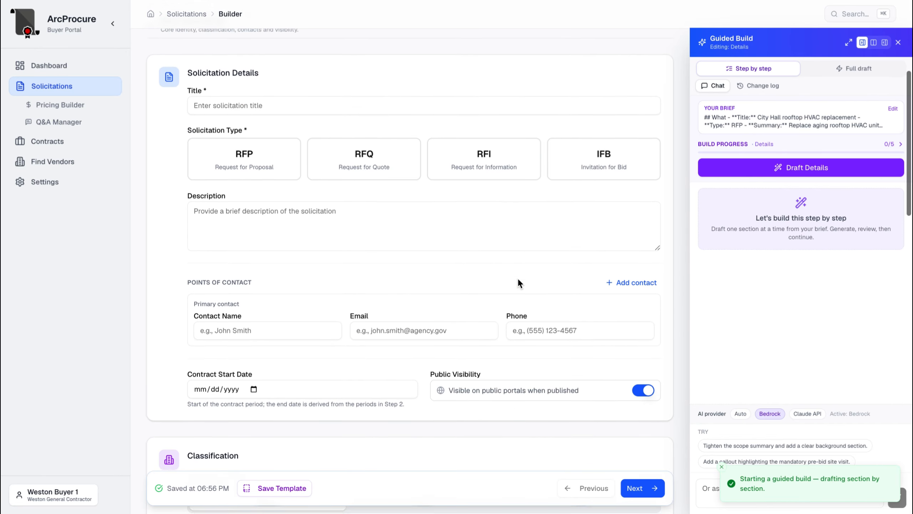
scroll(518, 281, "down", 12)
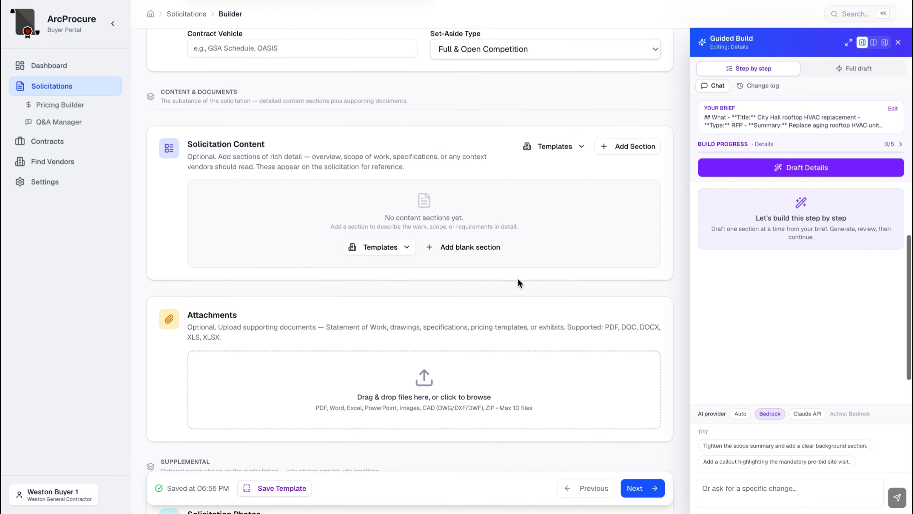
scroll(518, 277, "down", 8)
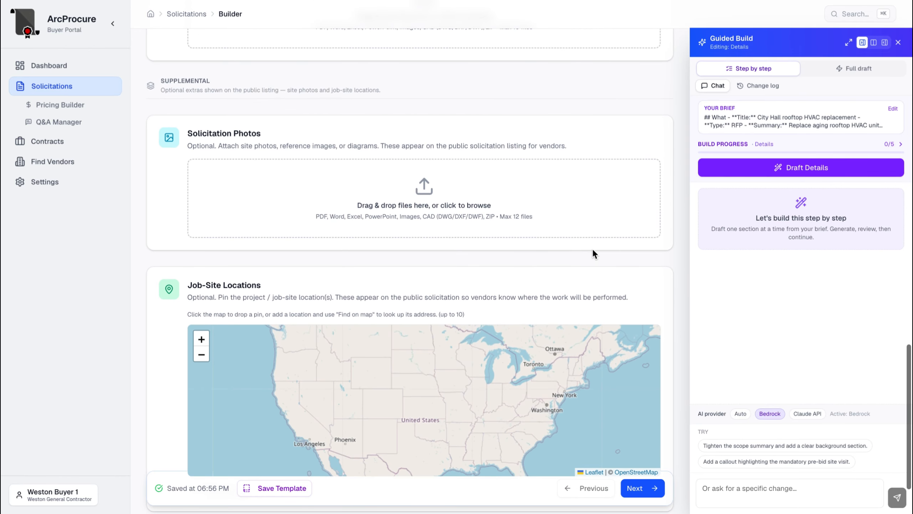
scroll(619, 250, "up", 3)
scroll(619, 250, "up", 20)
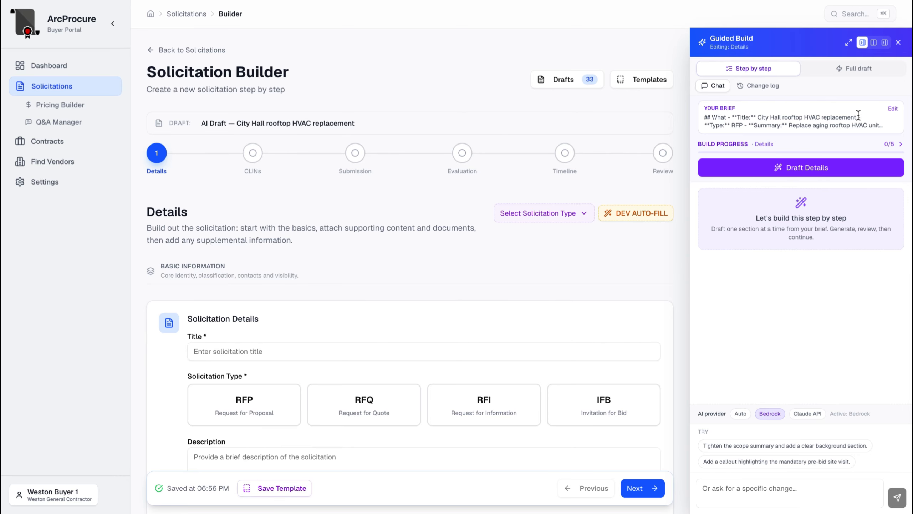
- Open the guided build's brief for editing, read through its text, and close it without changes
left_click(895, 109)
scroll(778, 157, "down", 5)
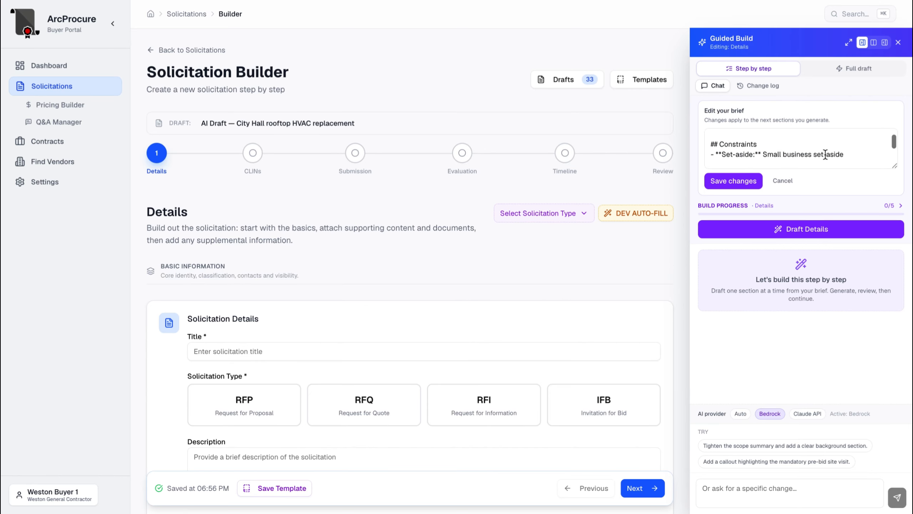
scroll(822, 151, "up", 2)
scroll(821, 152, "down", 2)
left_click(784, 182)
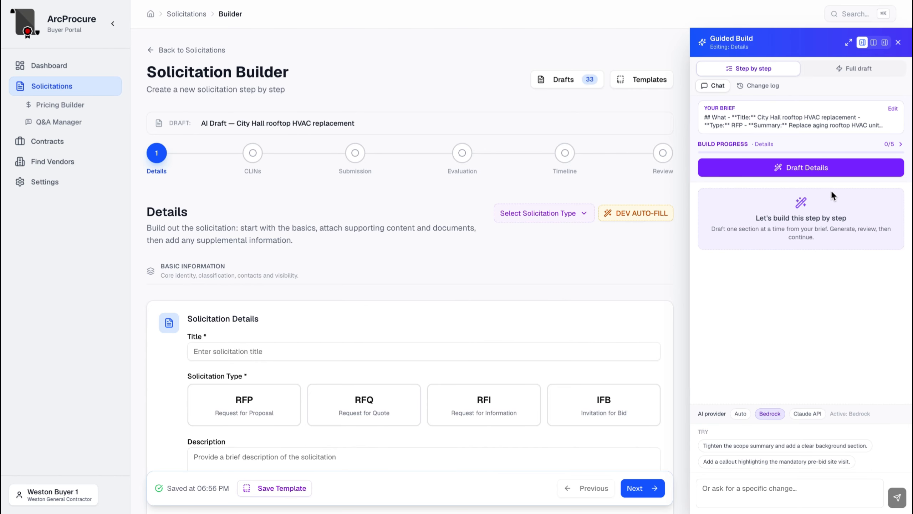
- Have the AI draft the Details section, review its proposals, and apply all proposed changes
left_click(808, 169)
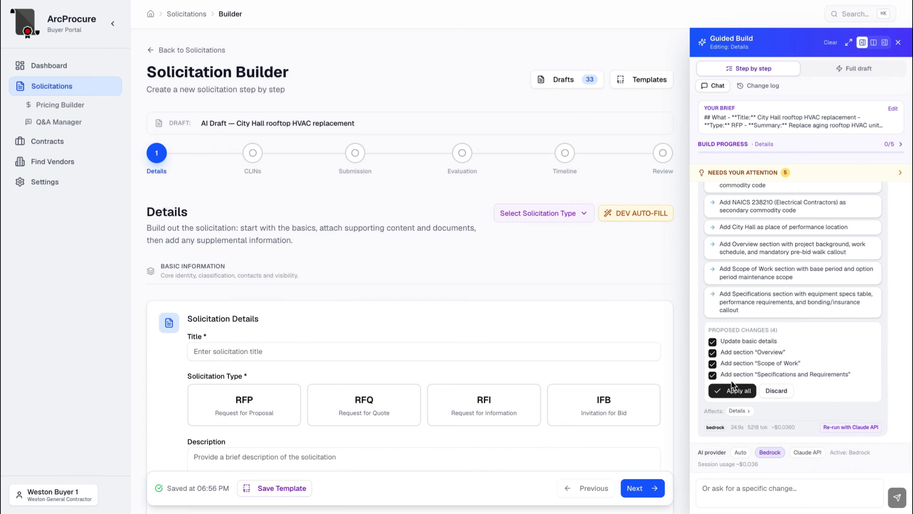
scroll(733, 375, "up", 2)
scroll(732, 374, "up", 8)
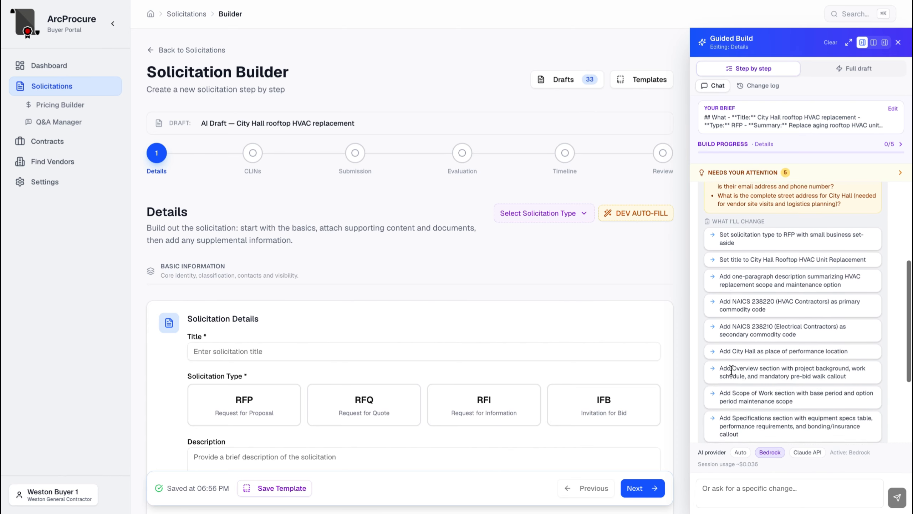
scroll(731, 370, "down", 10)
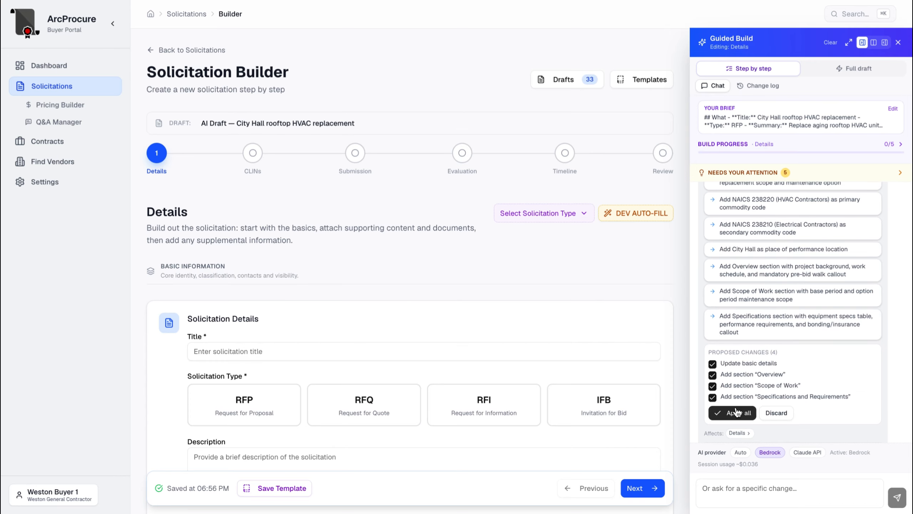
left_click(737, 418)
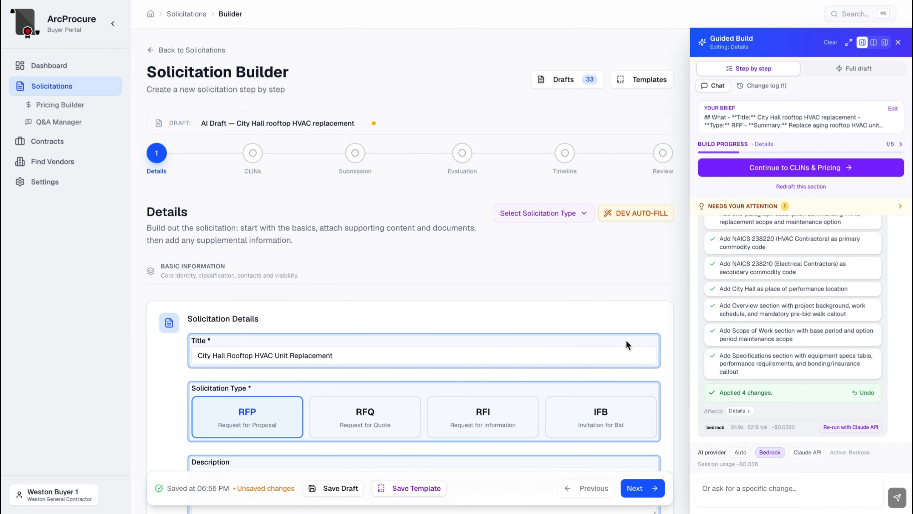
- Review the drafted Details fields, commodity codes and content sections, and continue to CLINs & Pricing
scroll(627, 340, "down", 7)
scroll(685, 369, "down", 15)
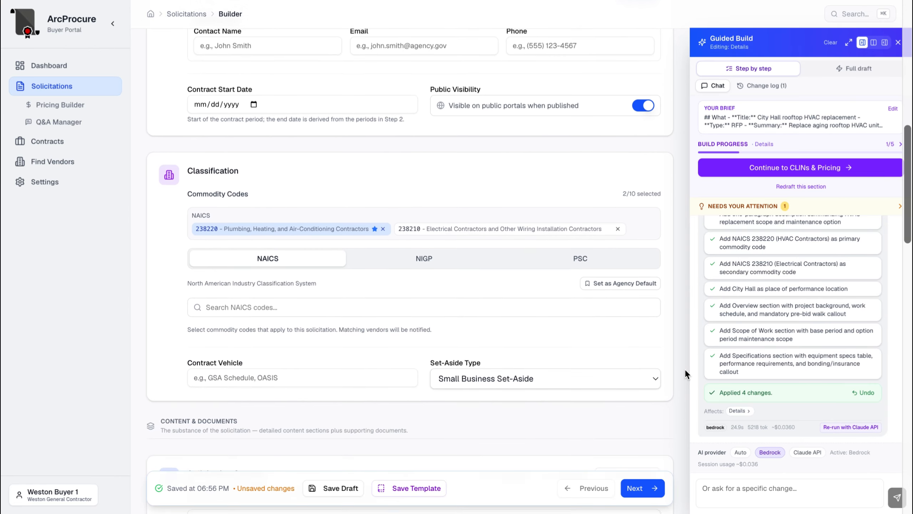
scroll(685, 369, "down", 15)
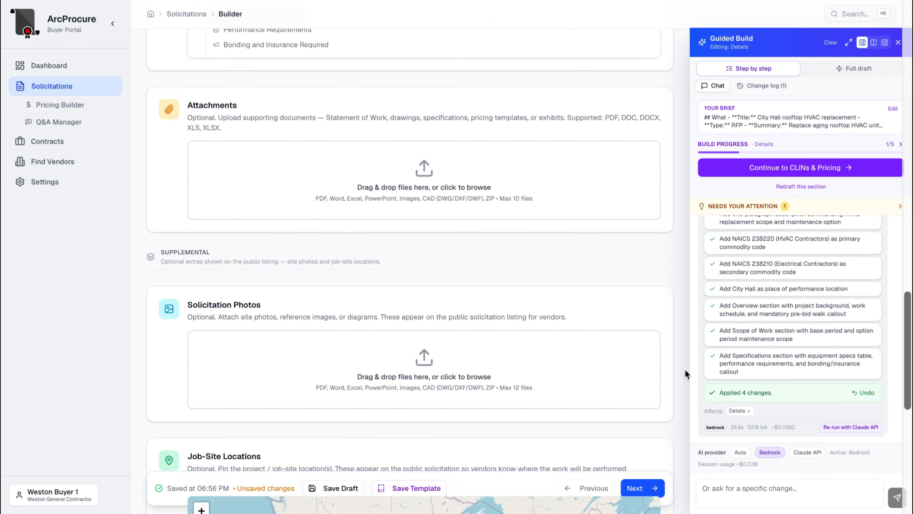
scroll(685, 369, "up", 20)
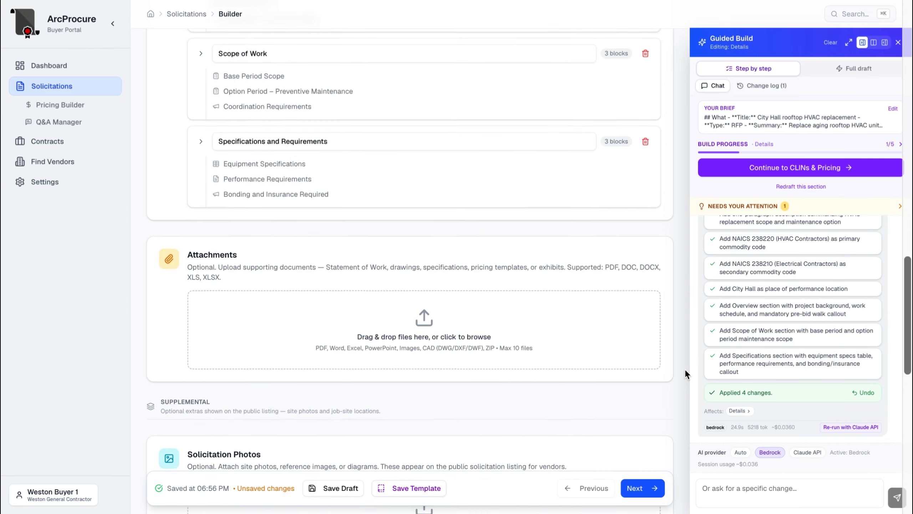
scroll(685, 369, "up", 5)
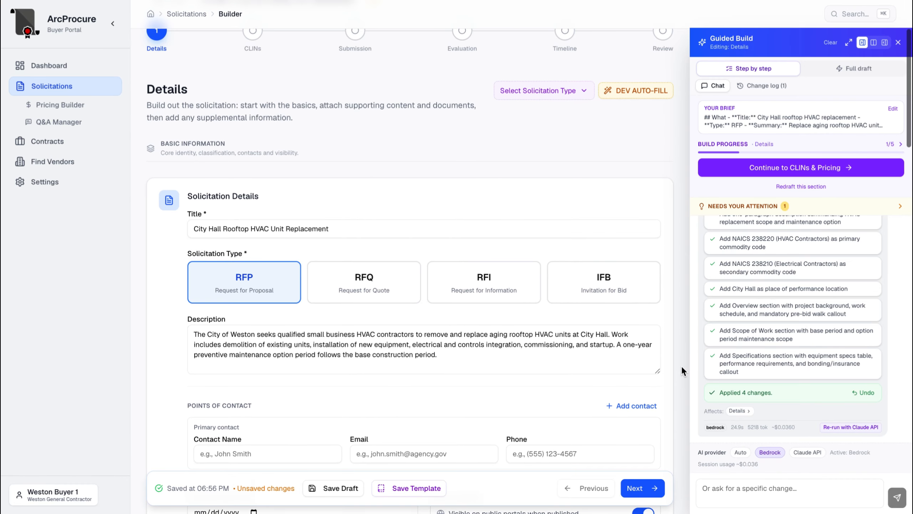
left_click(761, 168)
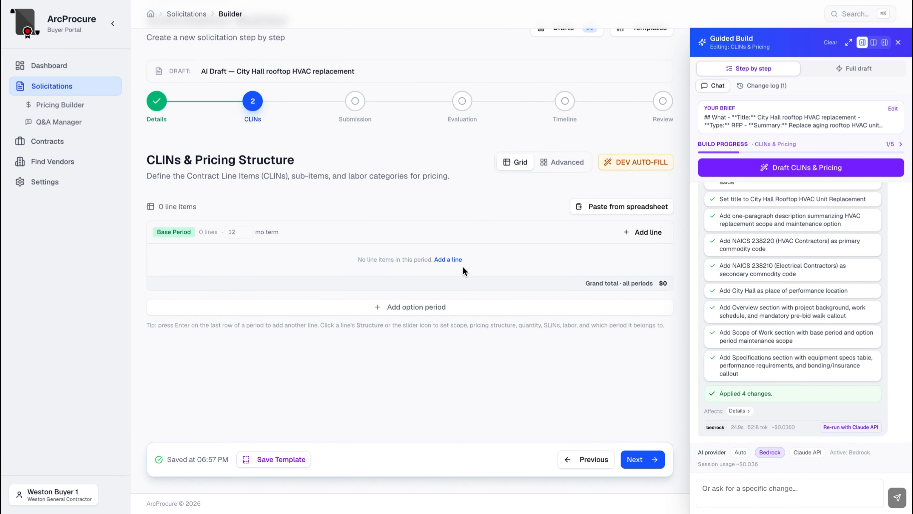
- Add a blank line item to the Base Period and delete it again
left_click(648, 232)
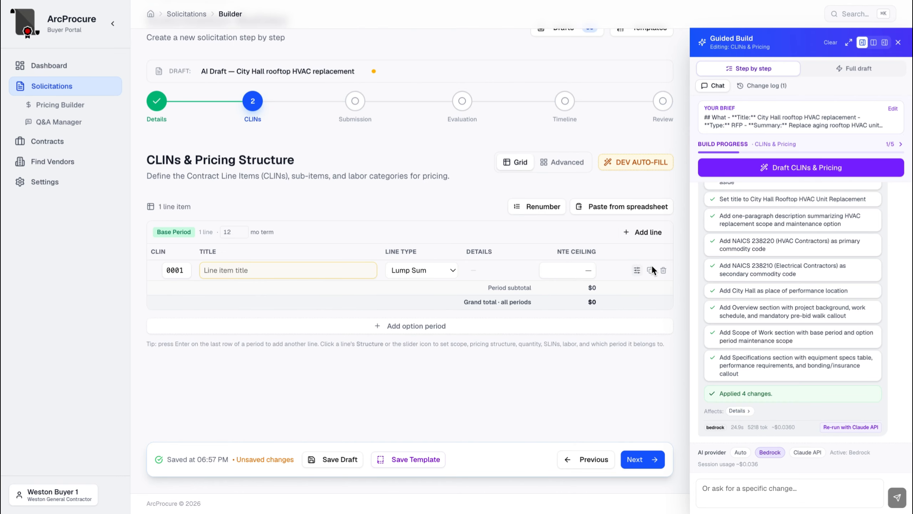
left_click(664, 270)
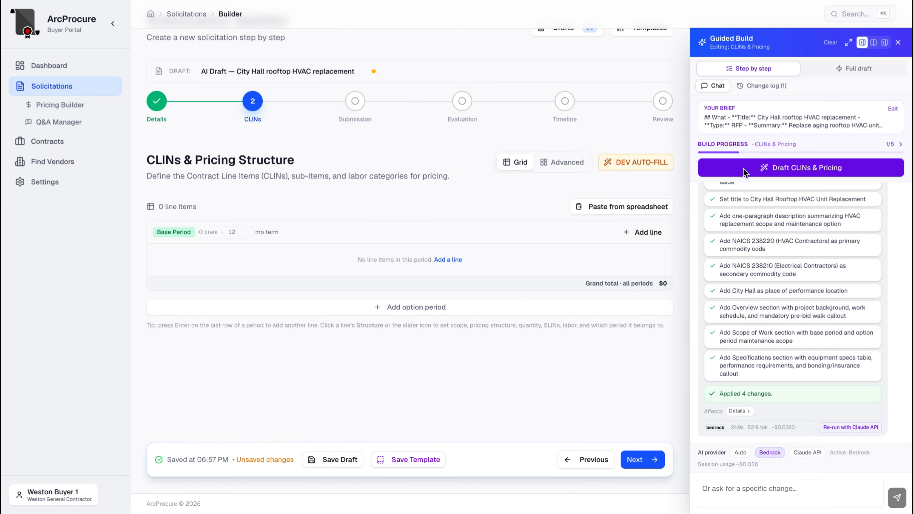
- Have the AI draft the CLINs & Pricing section, apply all proposed changes, and check the added line items
left_click(806, 170)
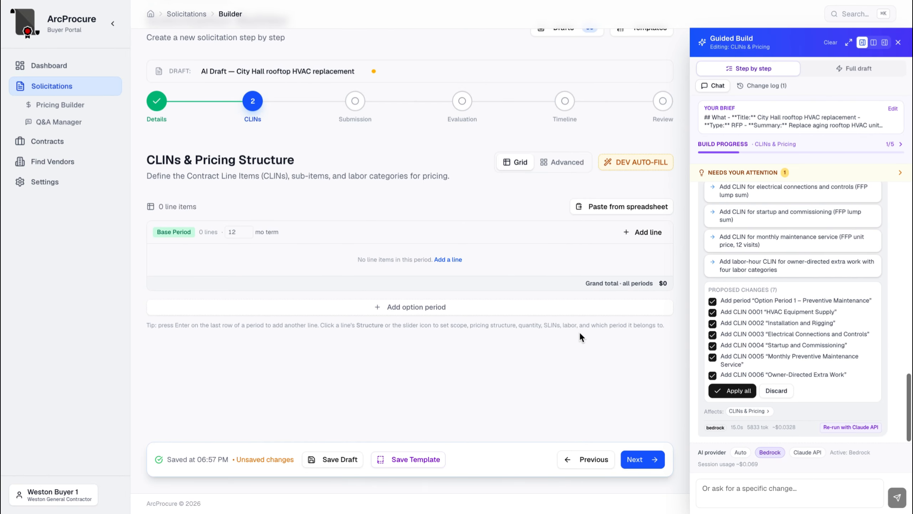
scroll(767, 353, "up", 1)
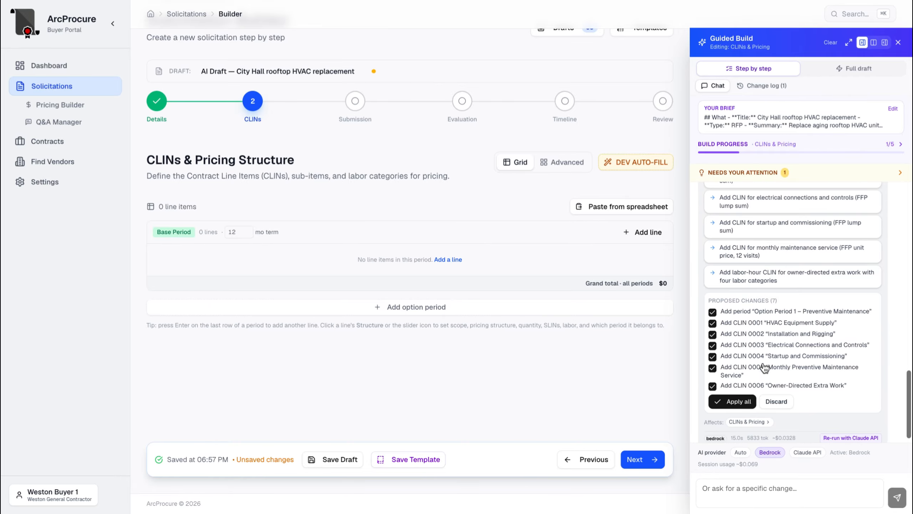
left_click(727, 406)
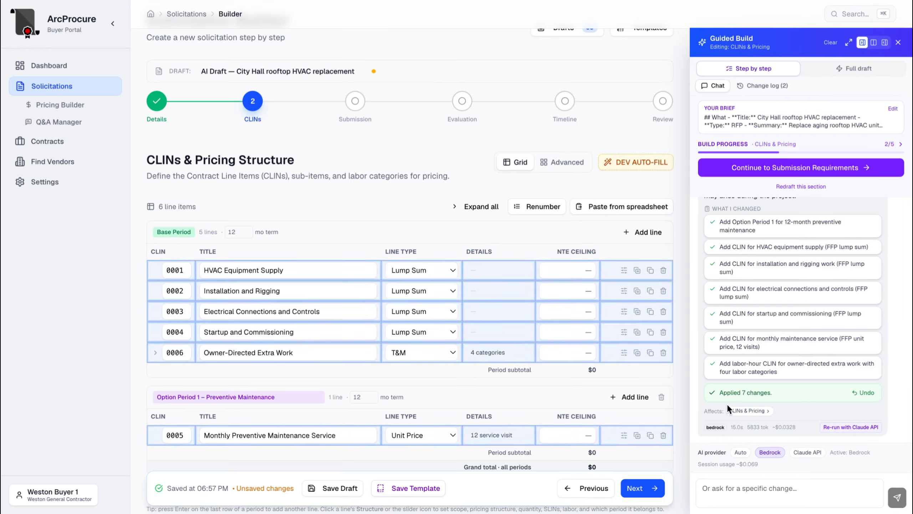
scroll(674, 374, "down", 2)
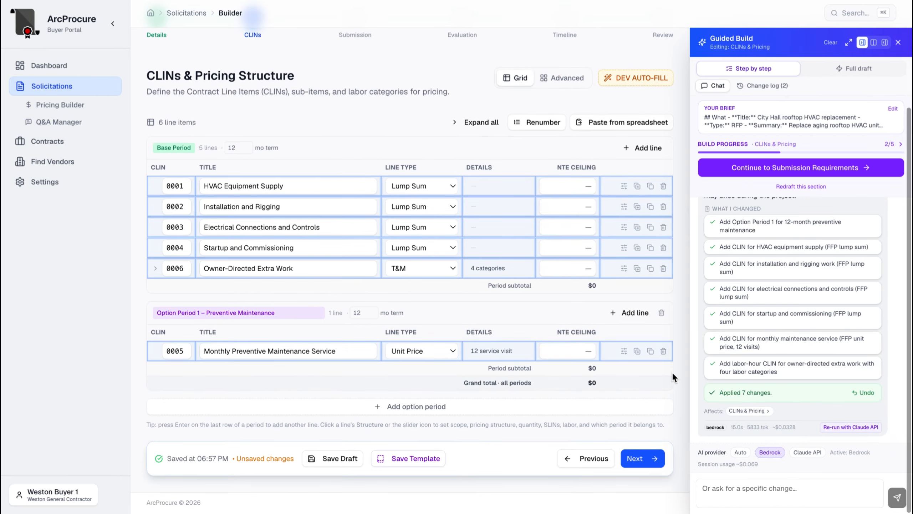
- Ask the AI to "add a clin for clean up" and apply its proposed Site Clean-Up and Restoration line item
scroll(672, 375, "up", 2)
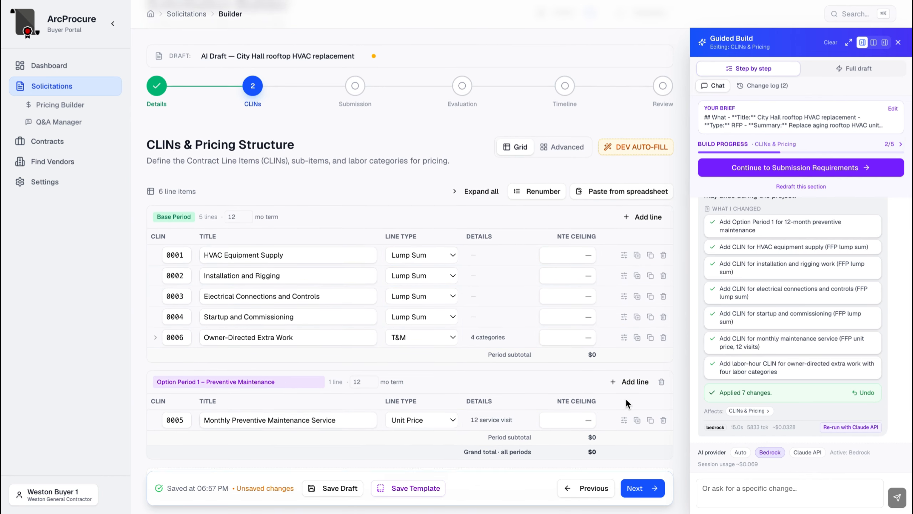
scroll(626, 399, "down", 2)
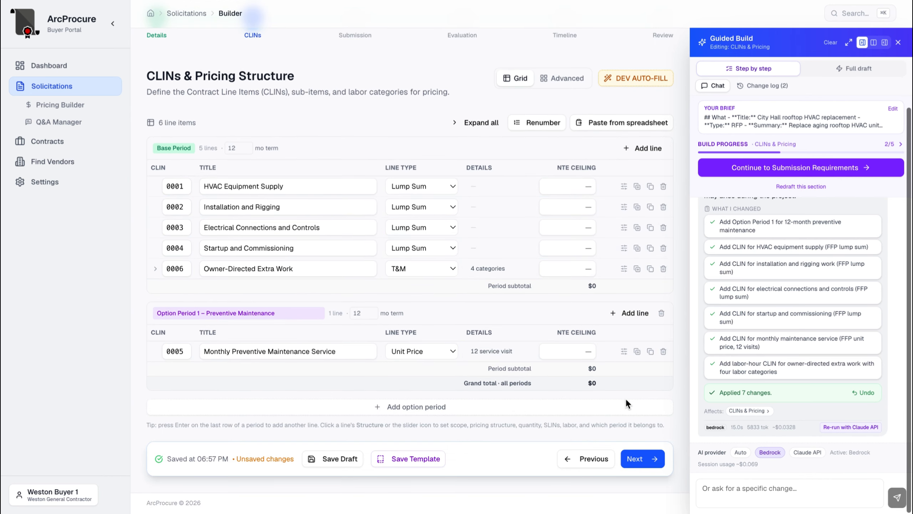
left_click(752, 496)
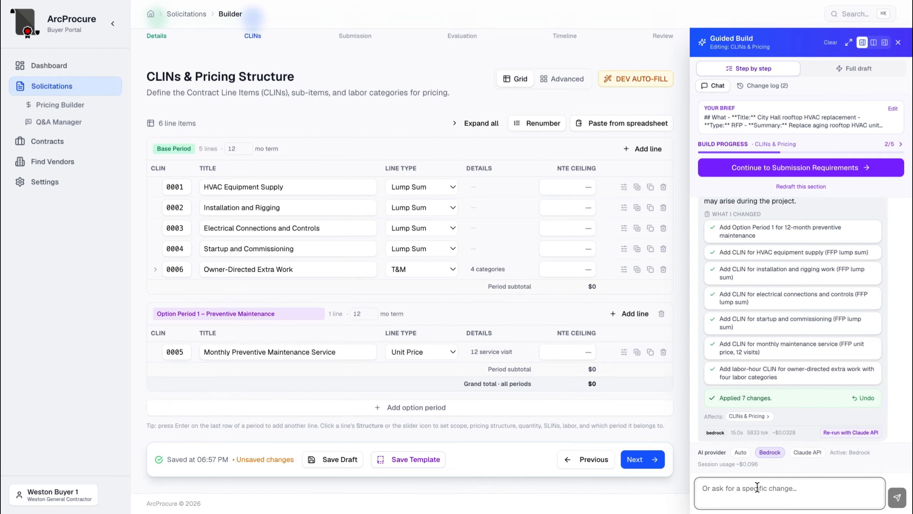
type("add a clin for clean up")
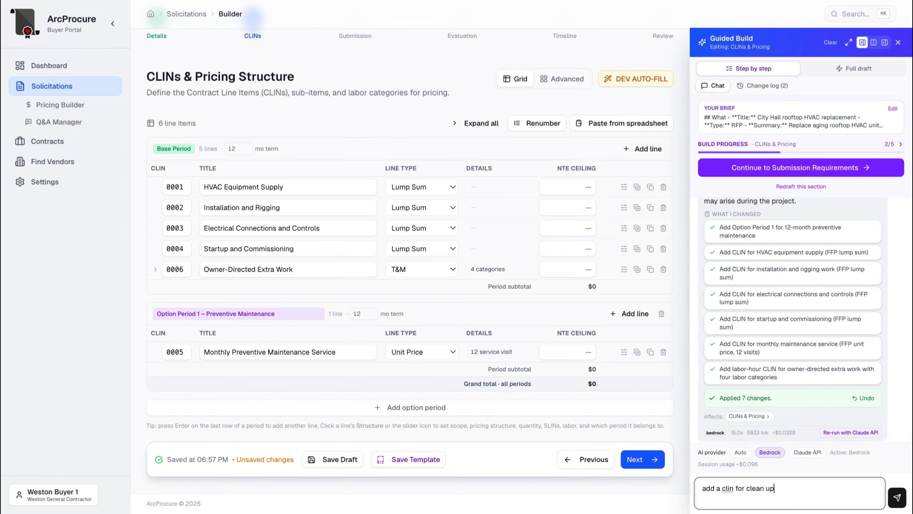
key("Return")
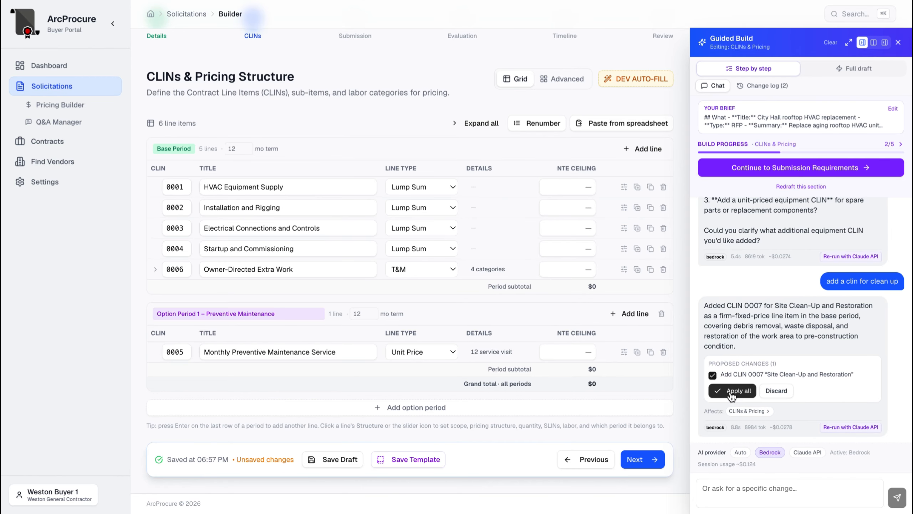
left_click(730, 391)
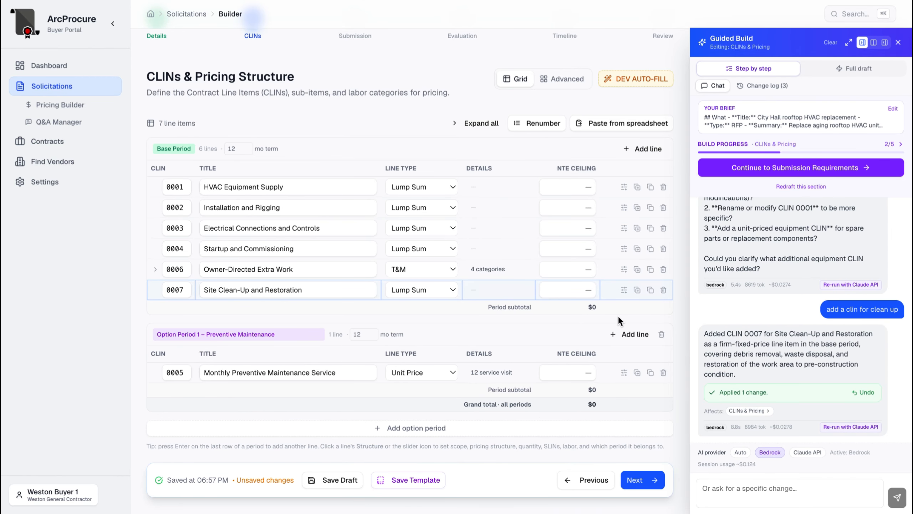
scroll(675, 389, "up", 1)
scroll(676, 390, "down", 1)
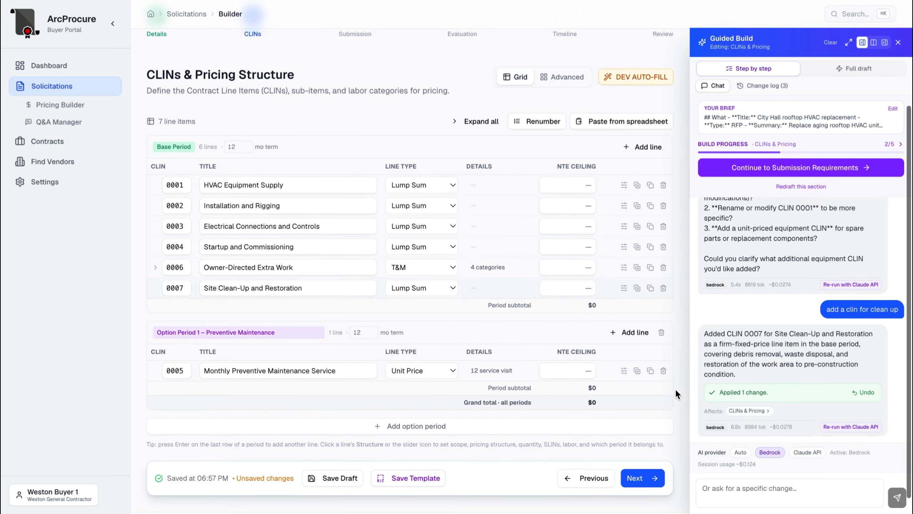
- Continue to Submission Requirements, have the AI draft the section, and apply all proposed submission sections
left_click(792, 172)
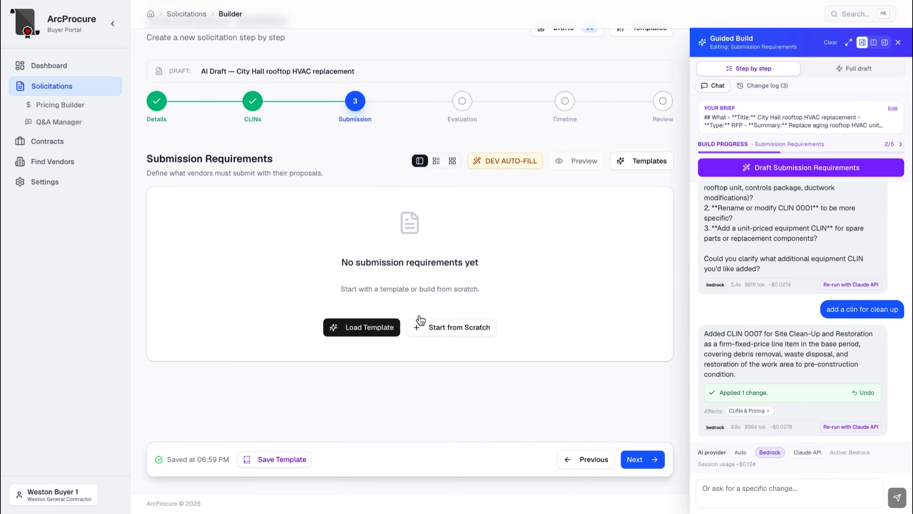
left_click(783, 168)
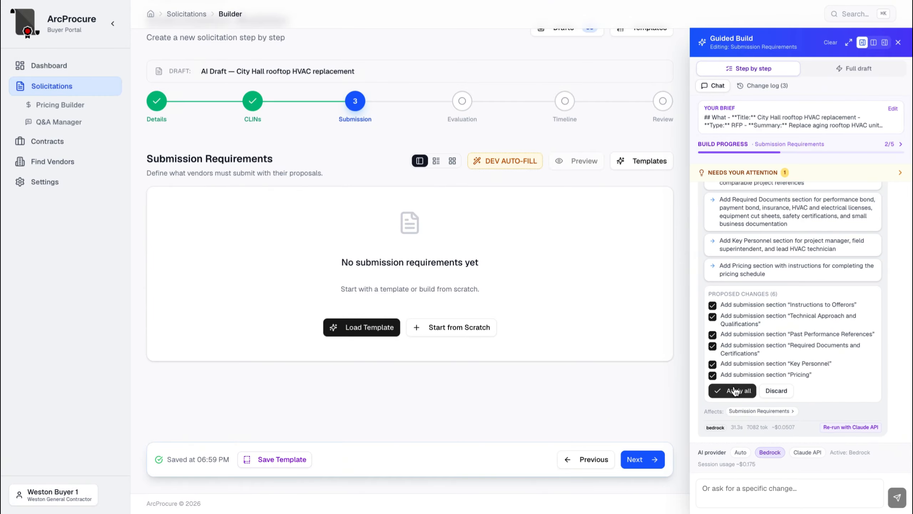
left_click(734, 391)
- Review the Instructions to Offerors fields and the Quality Control Plan and Safety Plan fields of Technical Approach and Qualifications
scroll(566, 376, "down", 6)
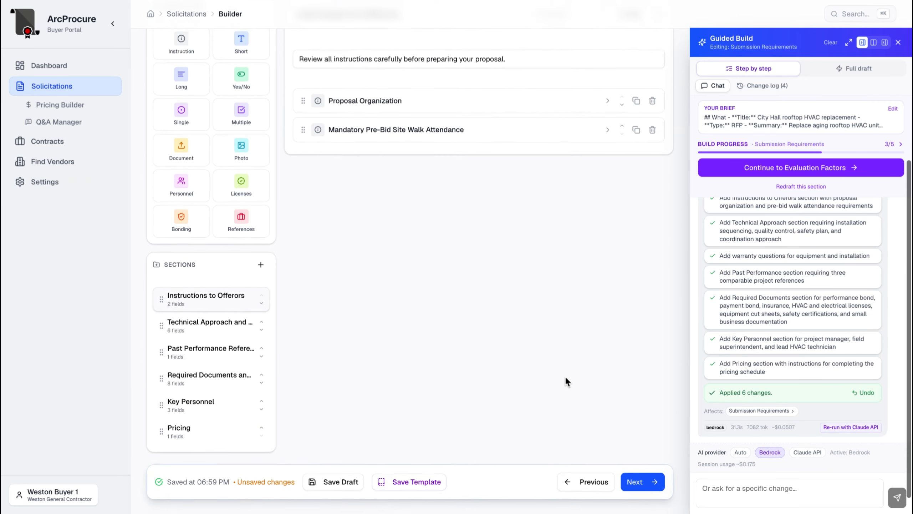
scroll(565, 377, "up", 3)
left_click(596, 183)
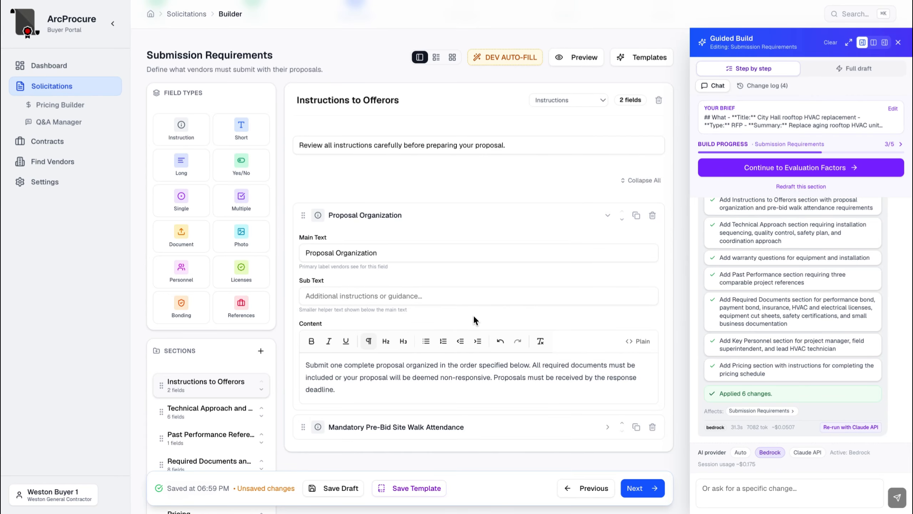
left_click(390, 428)
scroll(391, 430, "down", 3)
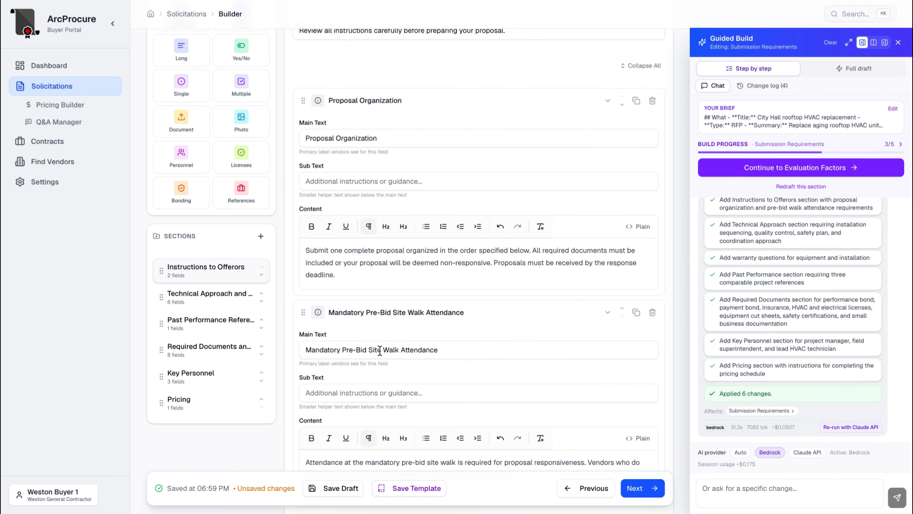
left_click(207, 294)
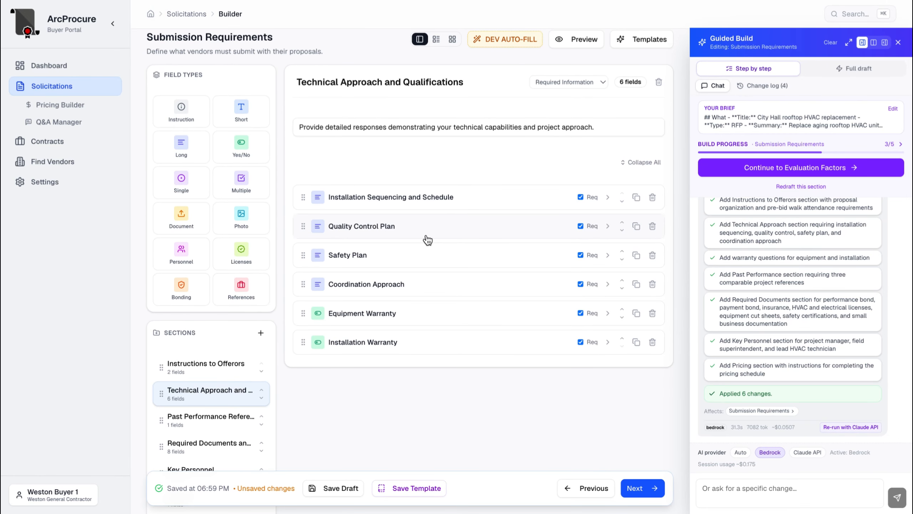
left_click(428, 239)
scroll(405, 327, "down", 2)
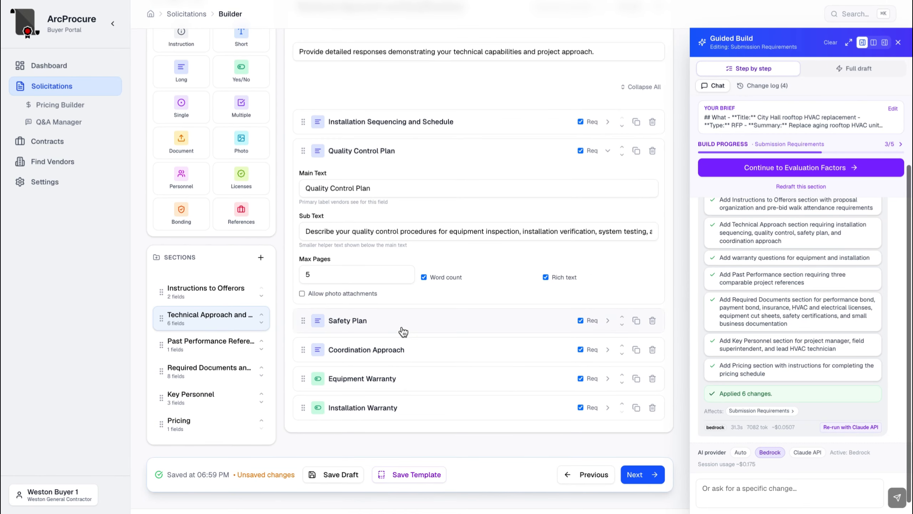
left_click(400, 330)
scroll(392, 359, "down", 2)
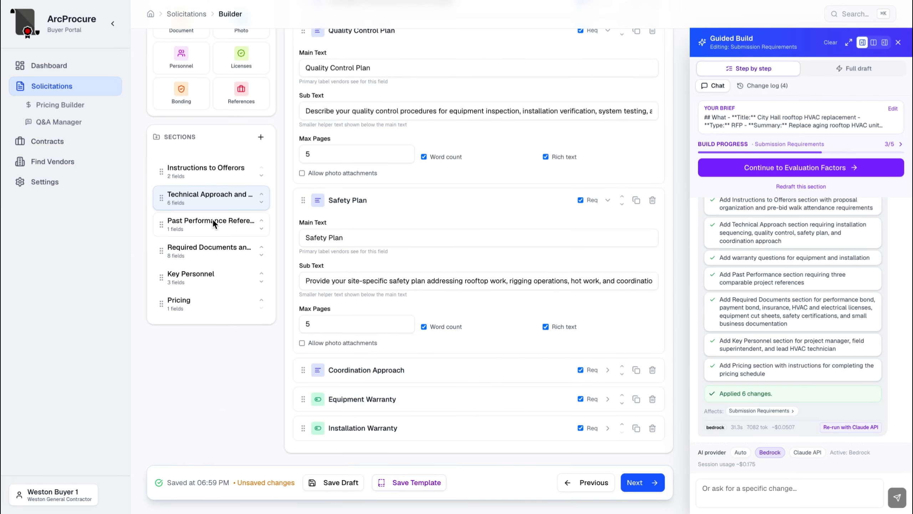
- Look through the Past Performance References, Required Documents and Certifications, Key Personnel, and Pricing submission sections
left_click(213, 218)
left_click(214, 356)
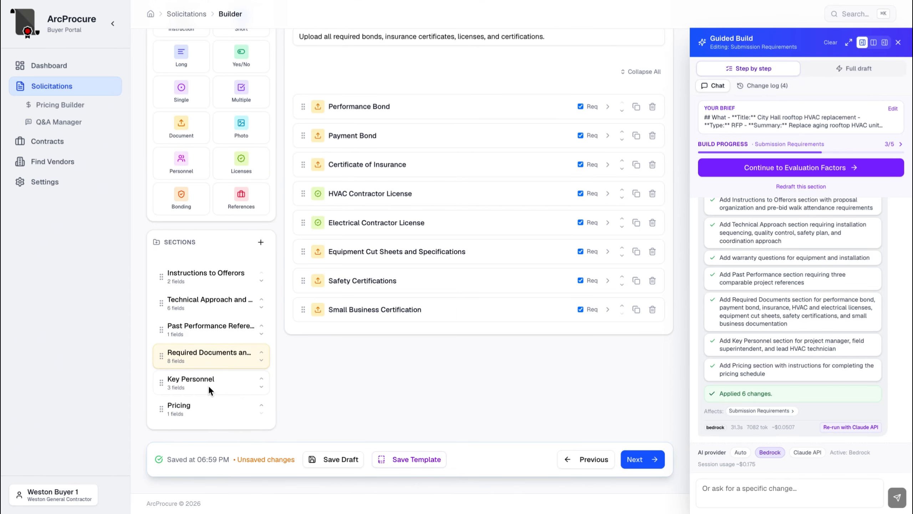
left_click(208, 386)
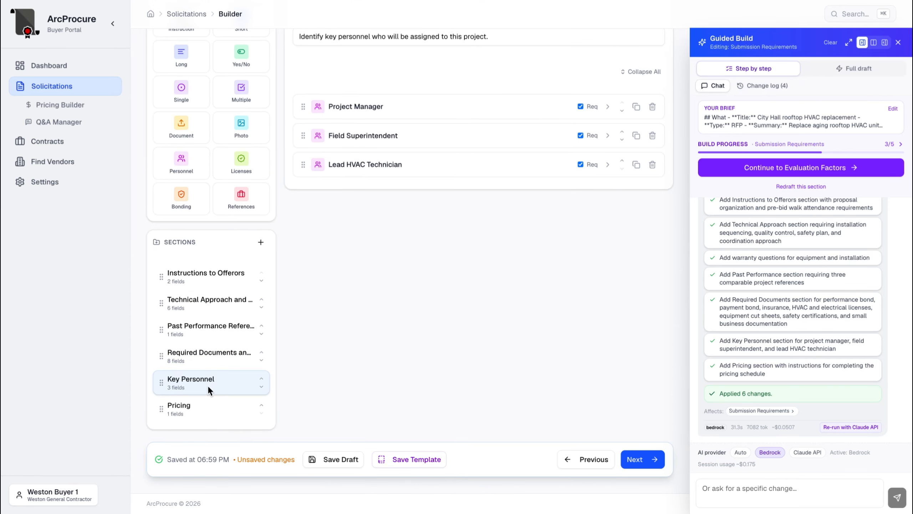
left_click(207, 408)
scroll(359, 319, "up", 5)
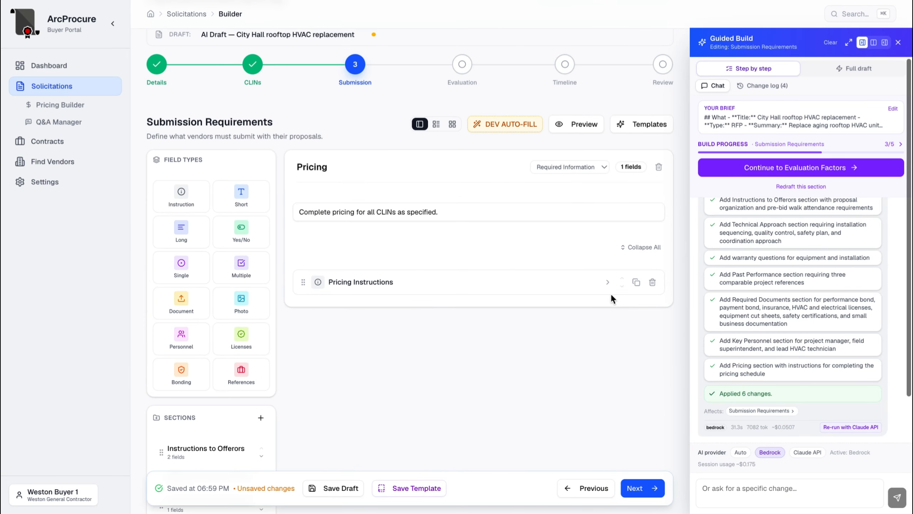
- Continue to Evaluation Factors, have the AI draft the section, and apply all proposed factors
left_click(760, 172)
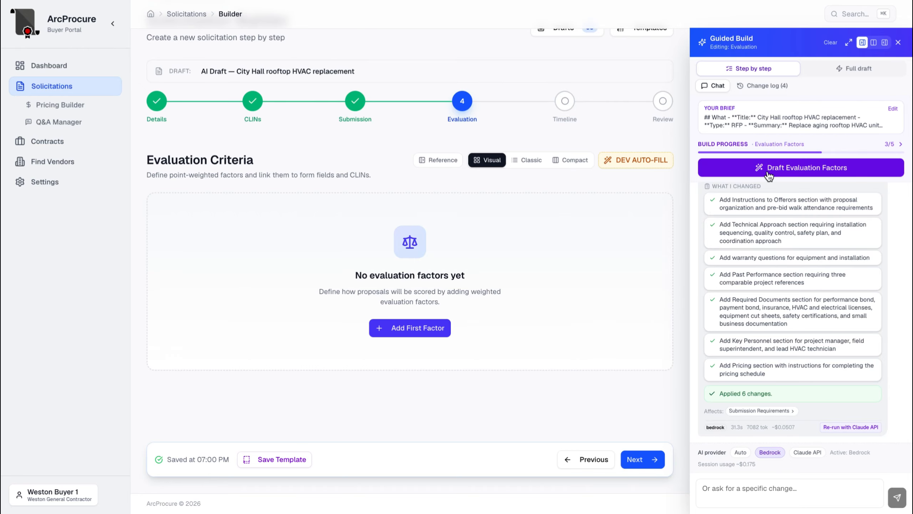
left_click(733, 159)
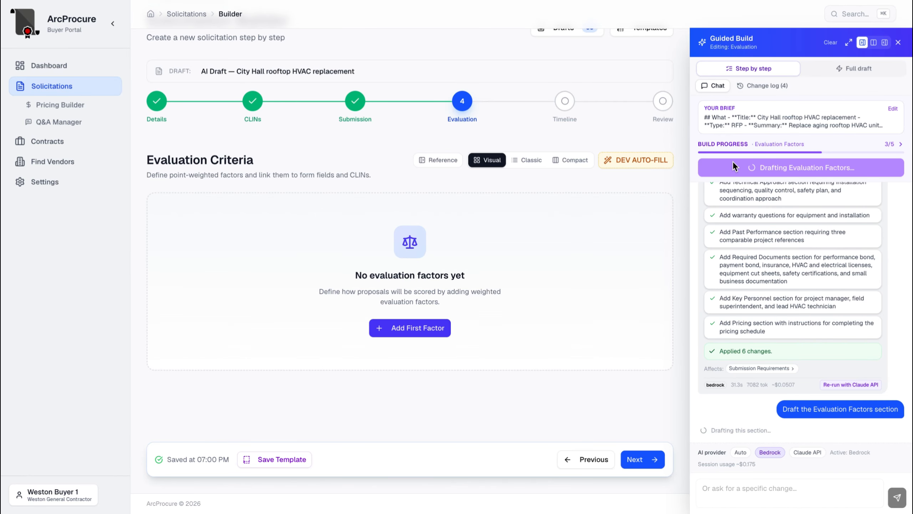
left_click(732, 390)
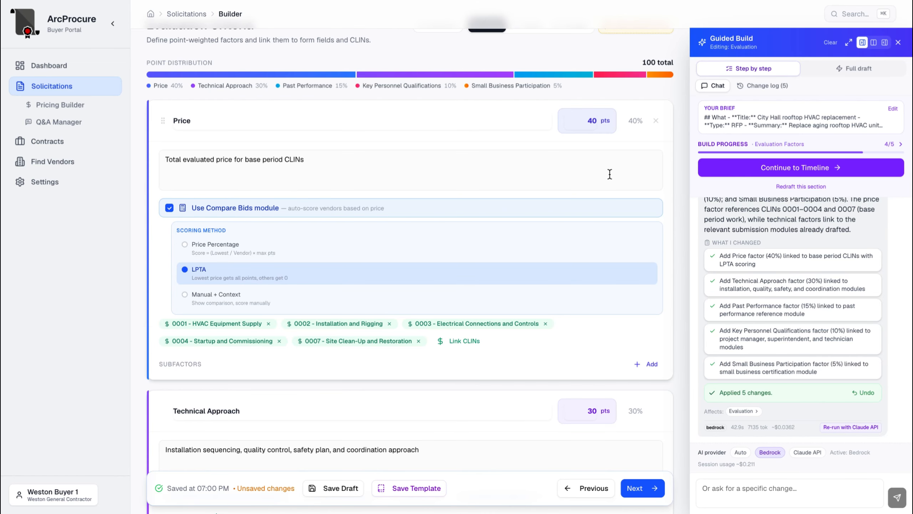
- Link CLIN 0001 HVAC Equipment Supply to the Technical Approach evaluation factor
scroll(610, 173, "down", 5)
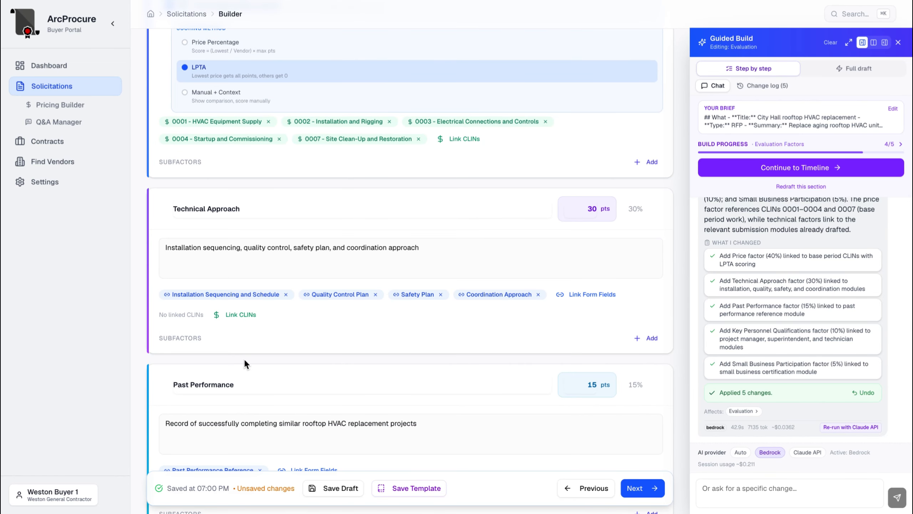
scroll(244, 359, "down", 2)
left_click(235, 230)
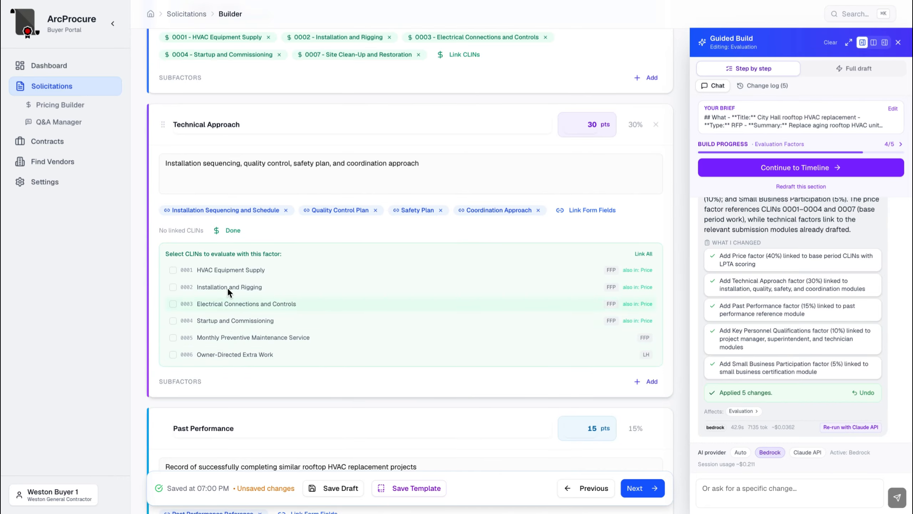
left_click(221, 268)
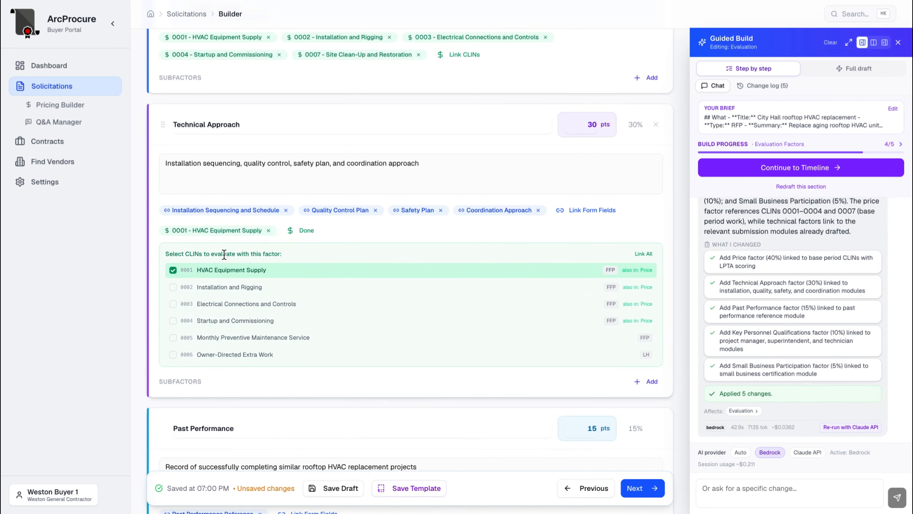
left_click(307, 231)
scroll(351, 354, "down", 4)
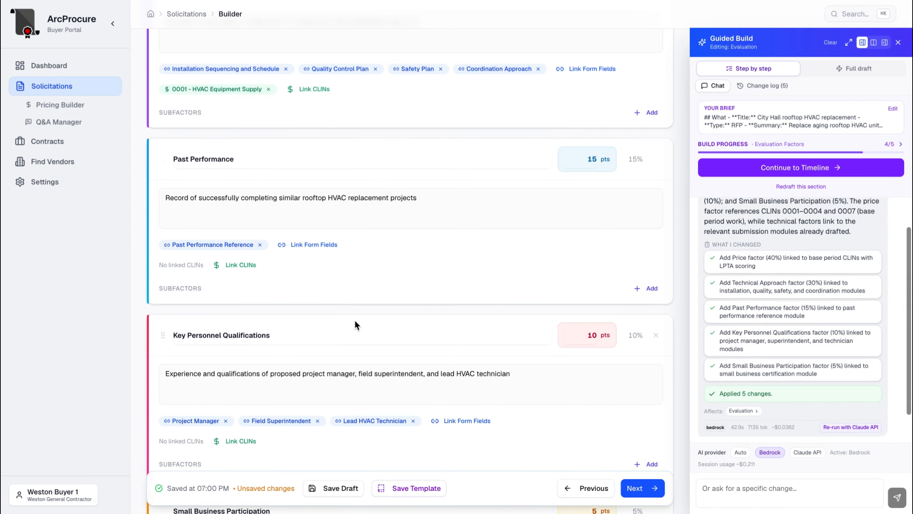
- View the evaluation criteria in the Classic and Compact layouts, and return to the Visual layout
scroll(355, 319, "up", 1)
scroll(532, 356, "up", 1)
scroll(531, 352, "up", 2)
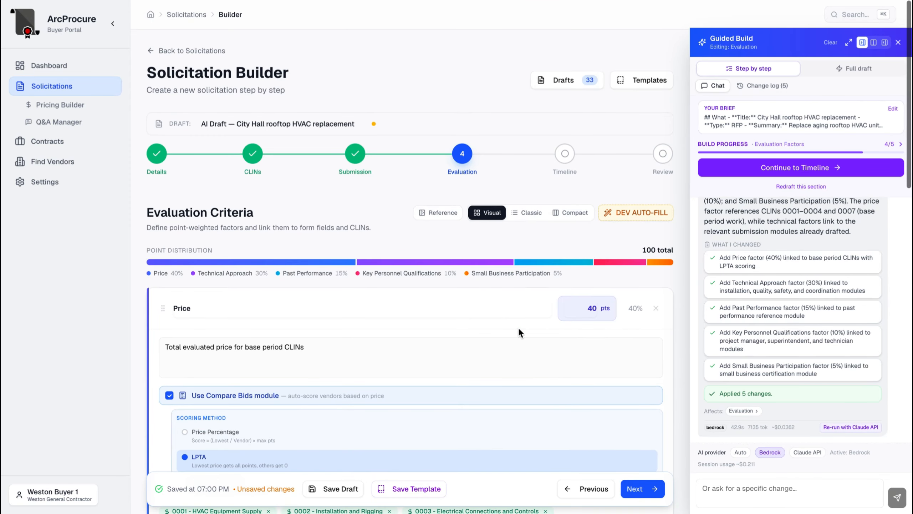
left_click(520, 211)
left_click(565, 212)
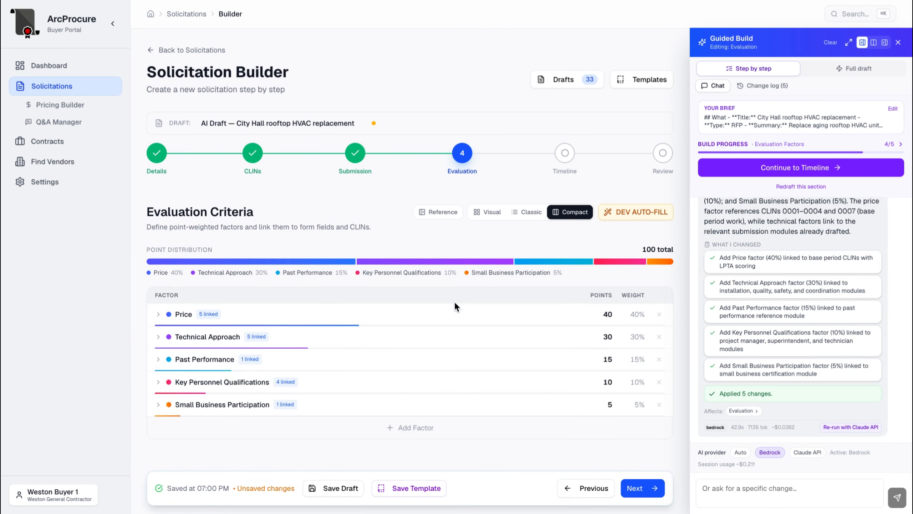
left_click(491, 210)
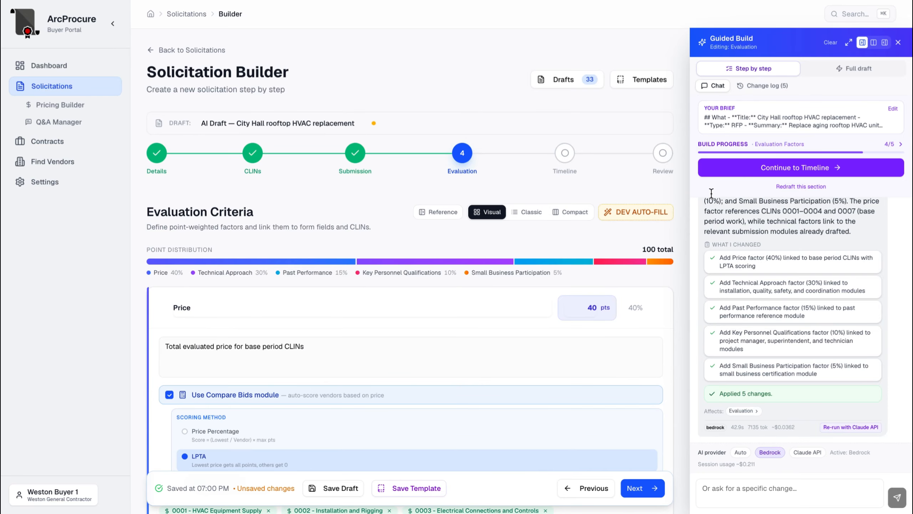
- Continue to Timeline, have the AI draft the schedule, and apply its proposed timeline update
left_click(760, 168)
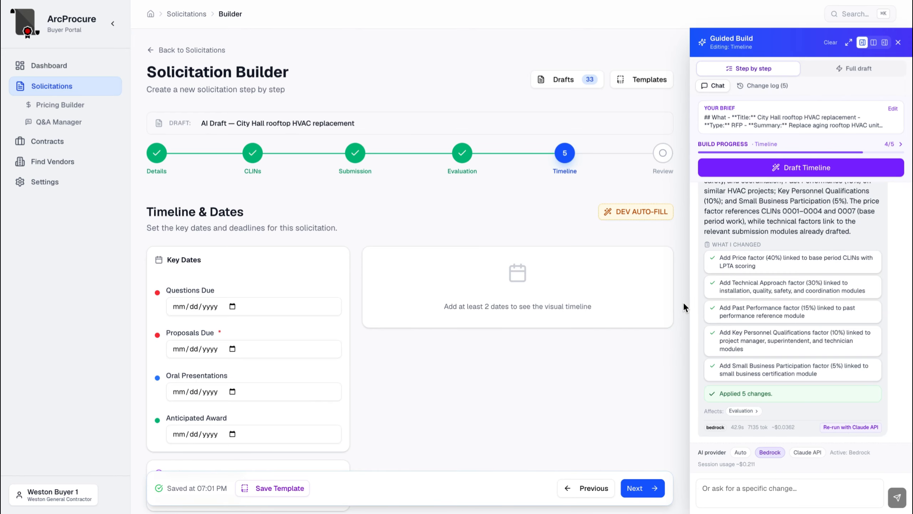
scroll(681, 342, "down", 2)
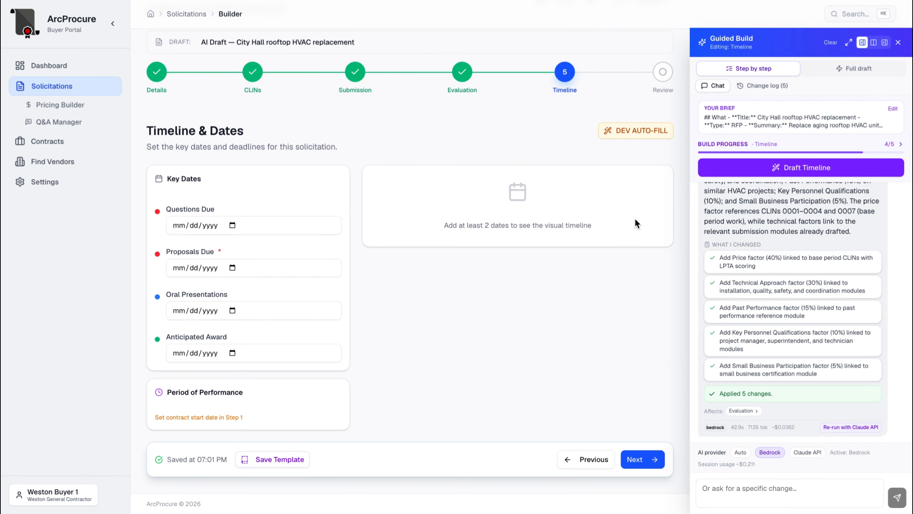
left_click(750, 172)
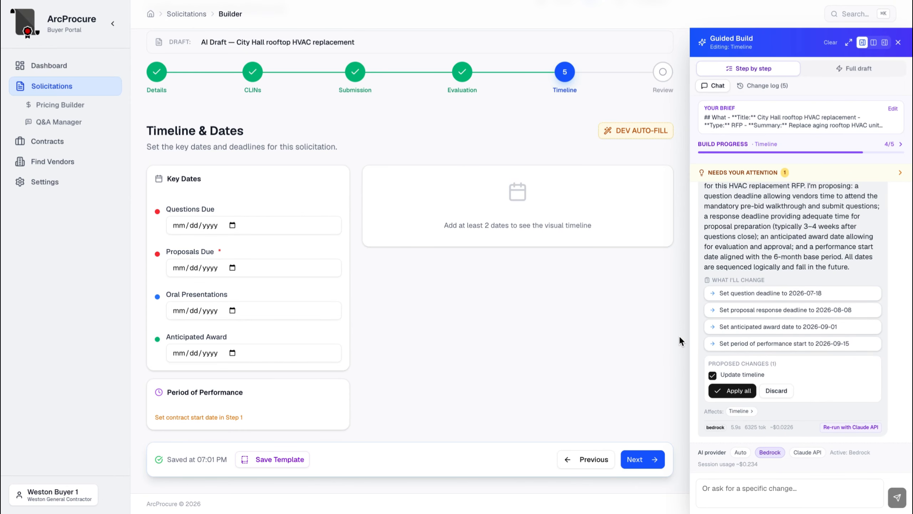
left_click(737, 395)
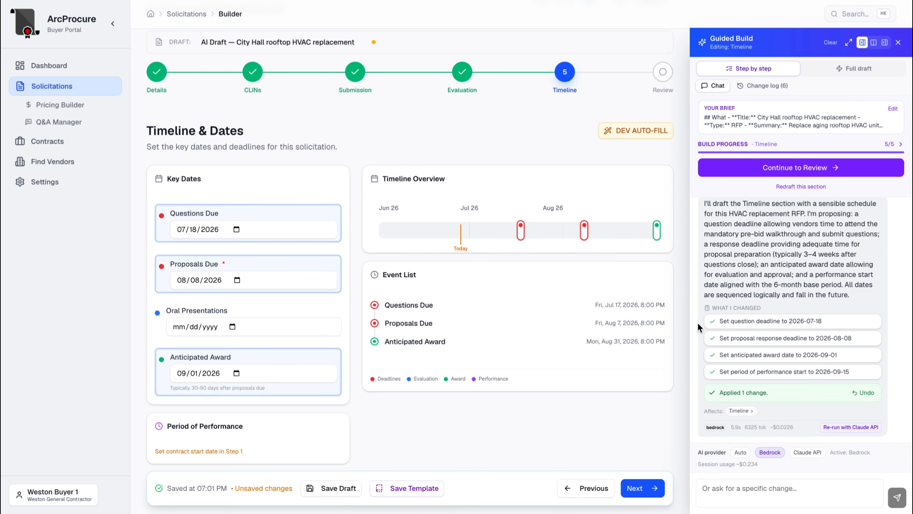
- Review the drafted key dates, timeline overview and event list, and select the month of the Proposals Due date
scroll(656, 340, "up", 3)
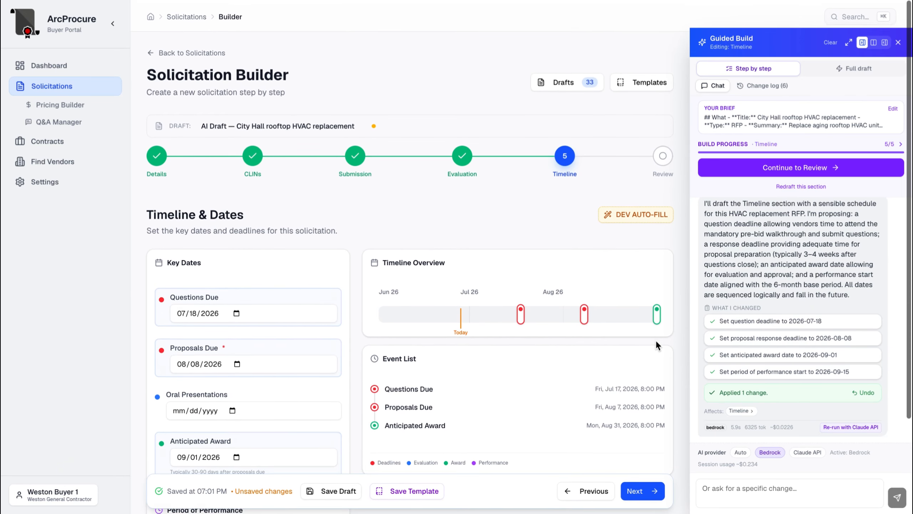
scroll(656, 340, "down", 3)
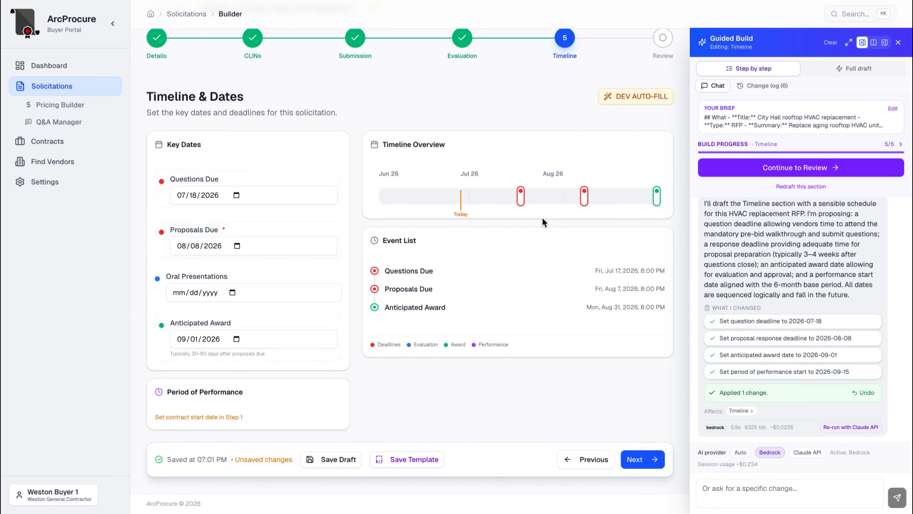
left_click(262, 249)
scroll(302, 250, "up", 1)
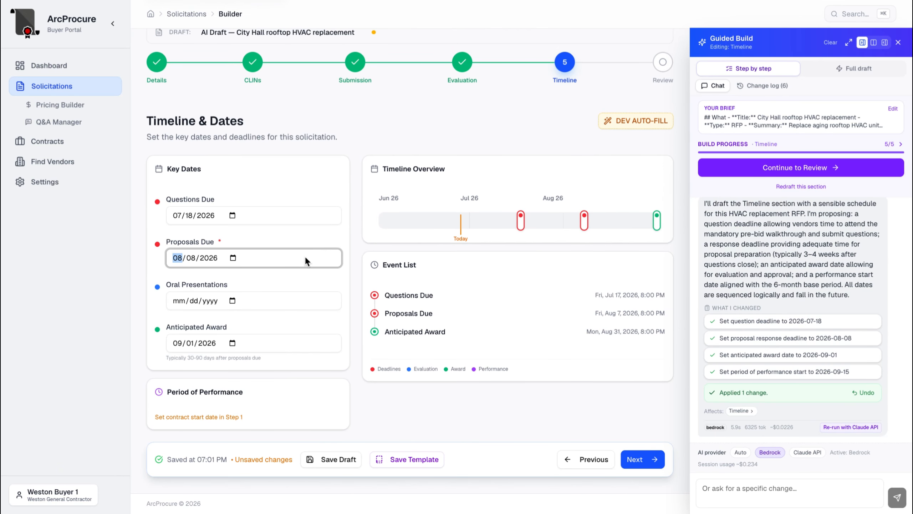
- Continue to Review, read through the drafted solicitation document down to its timeline, and create the solicitation
left_click(321, 273)
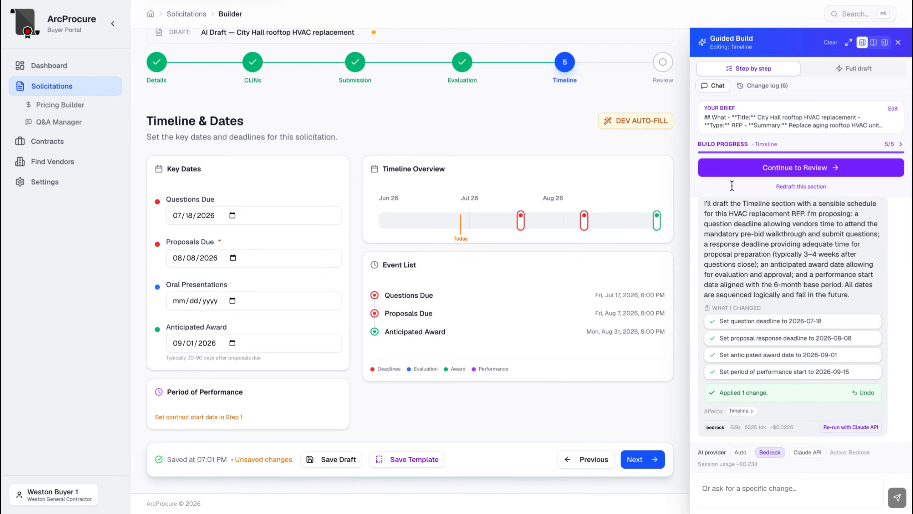
left_click(786, 170)
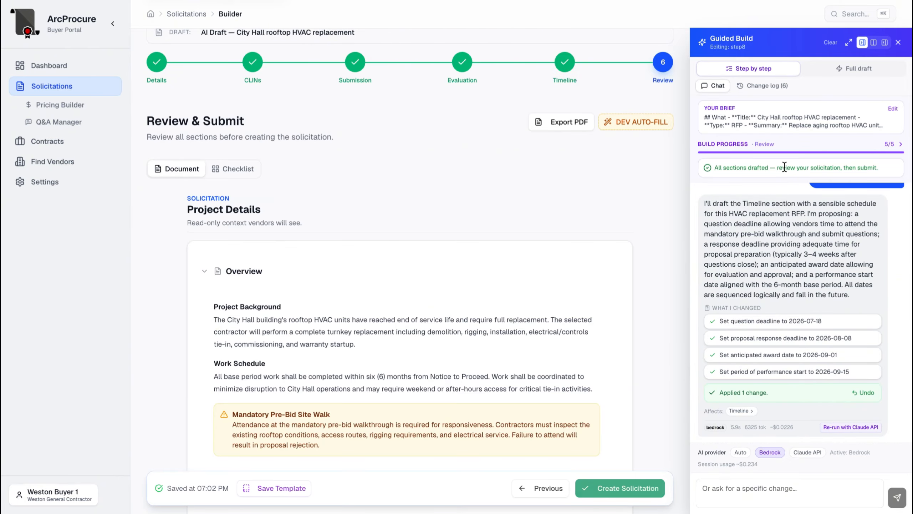
scroll(510, 286, "down", 10)
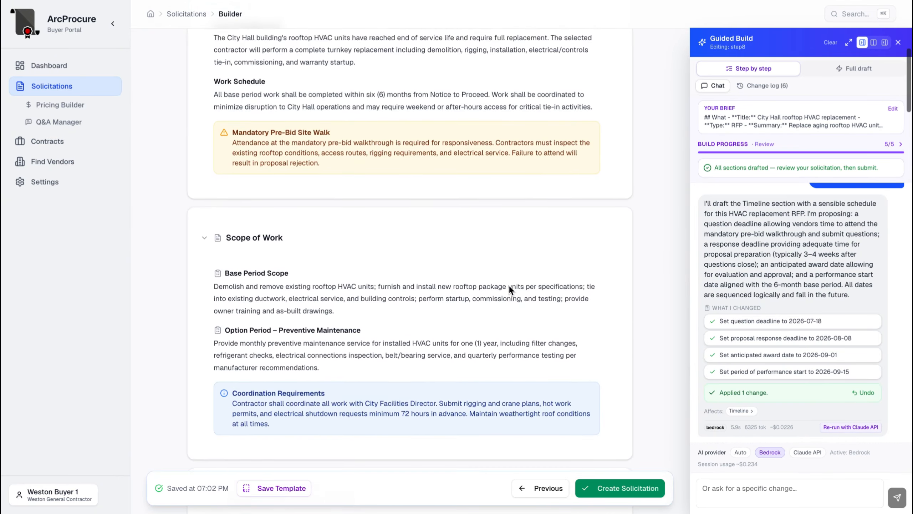
scroll(509, 286, "down", 20)
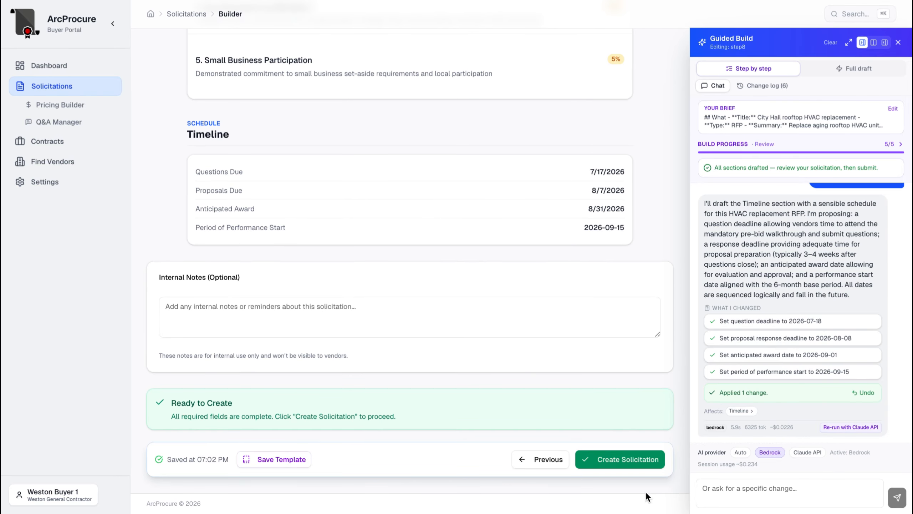
left_click(635, 468)
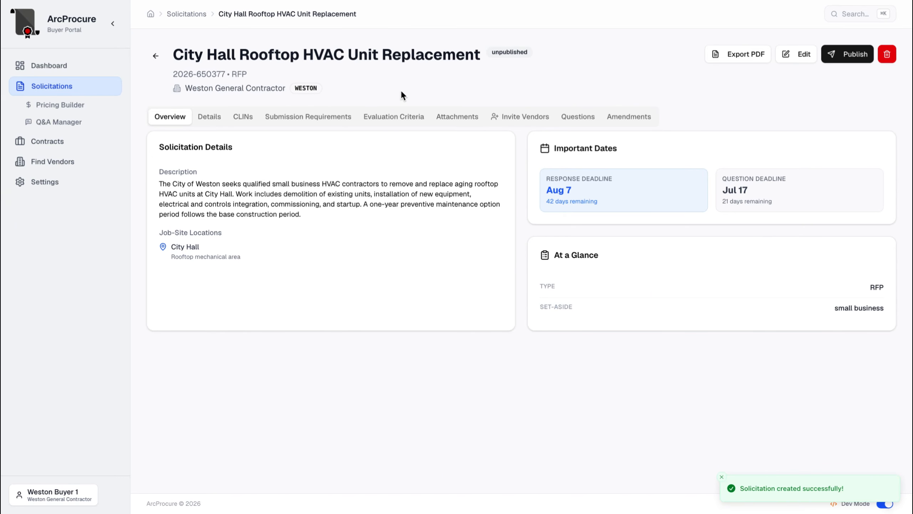
- Look through the new solicitation's Details, CLINs, Submission Requirements and Overview, and publish it
left_click(218, 117)
left_click(245, 118)
left_click(318, 118)
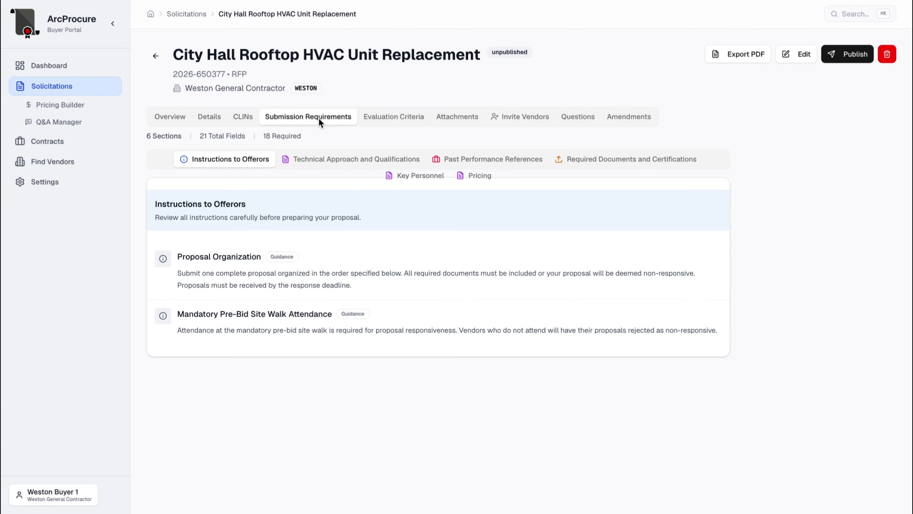
left_click(177, 118)
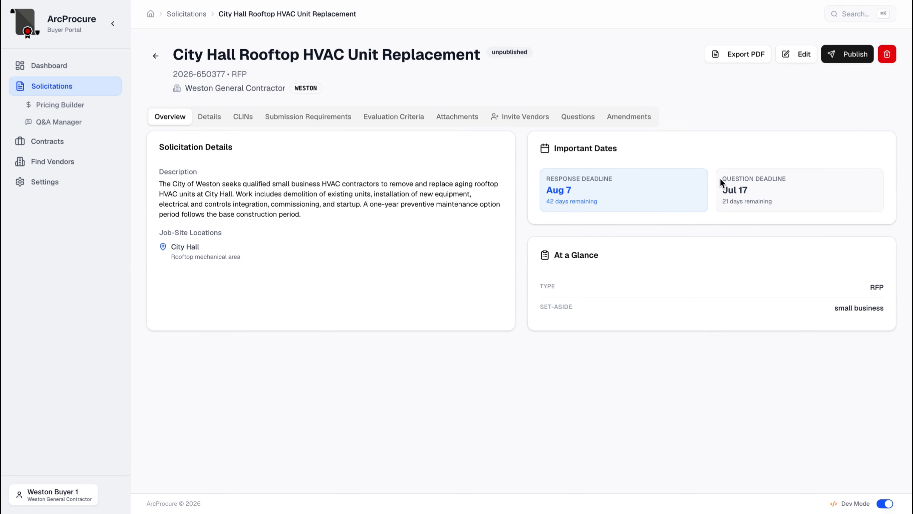
left_click(848, 46)
- In the Pricing Builder, import the City Hall Rooftop HVAC Unit Replacement solicitation as a template
left_click(75, 104)
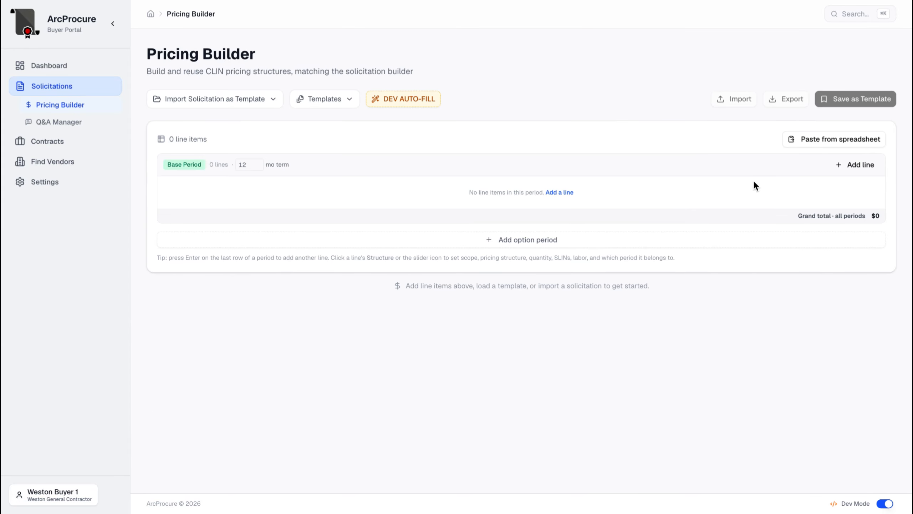
left_click(207, 105)
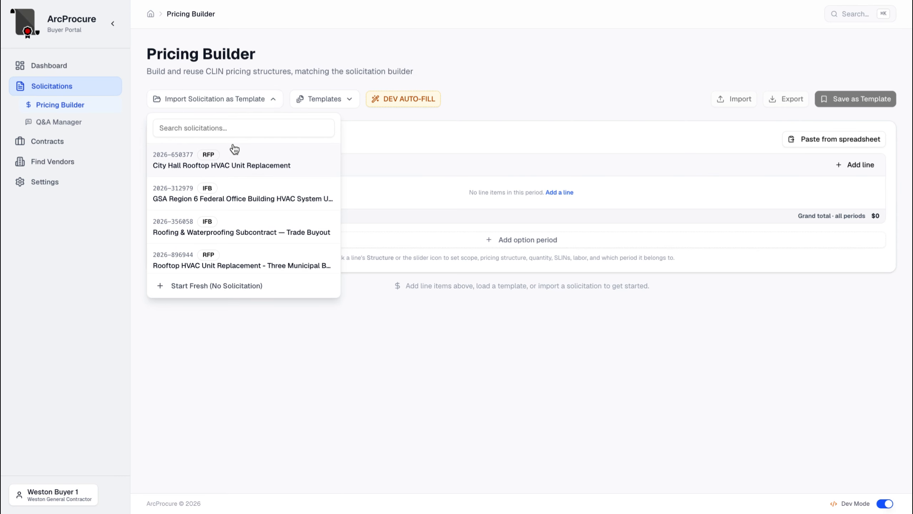
left_click(248, 170)
scroll(331, 259, "down", 1)
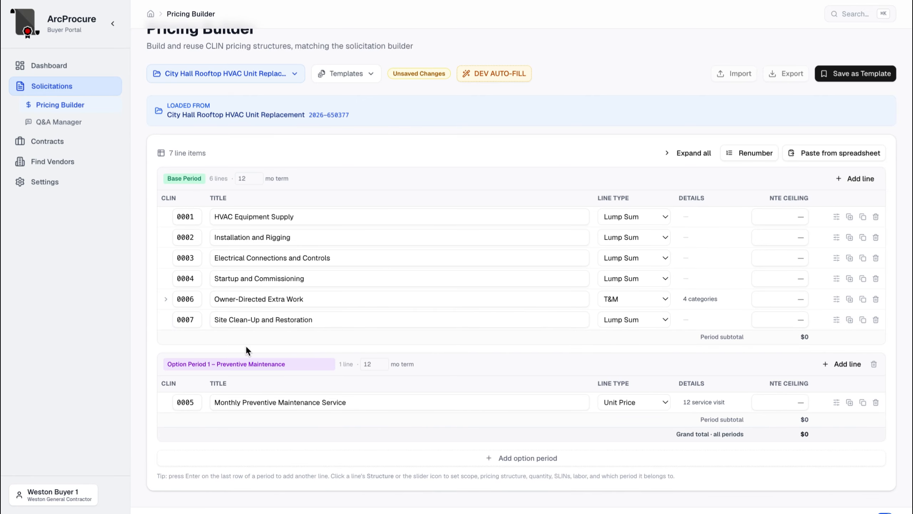
- Renumber the imported CLINs, and view the Save as Template form without saving a template
left_click(757, 154)
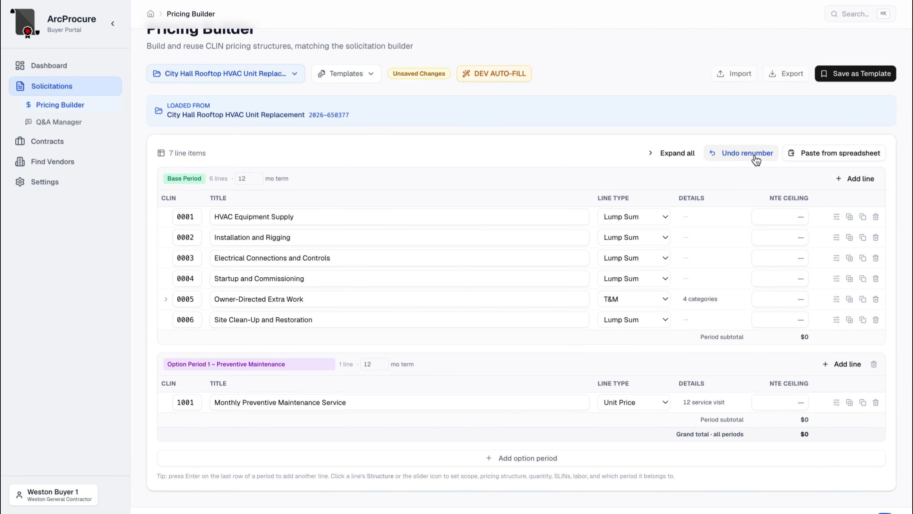
scroll(346, 337, "up", 1)
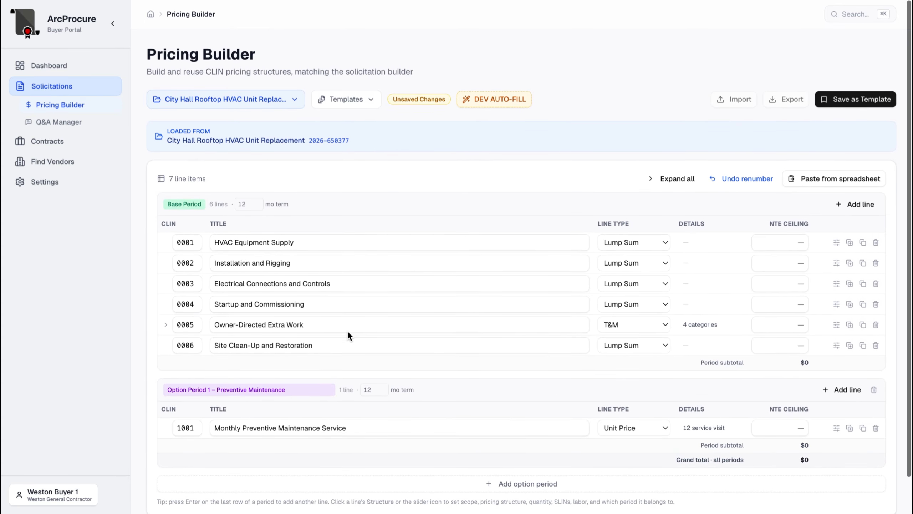
left_click(877, 104)
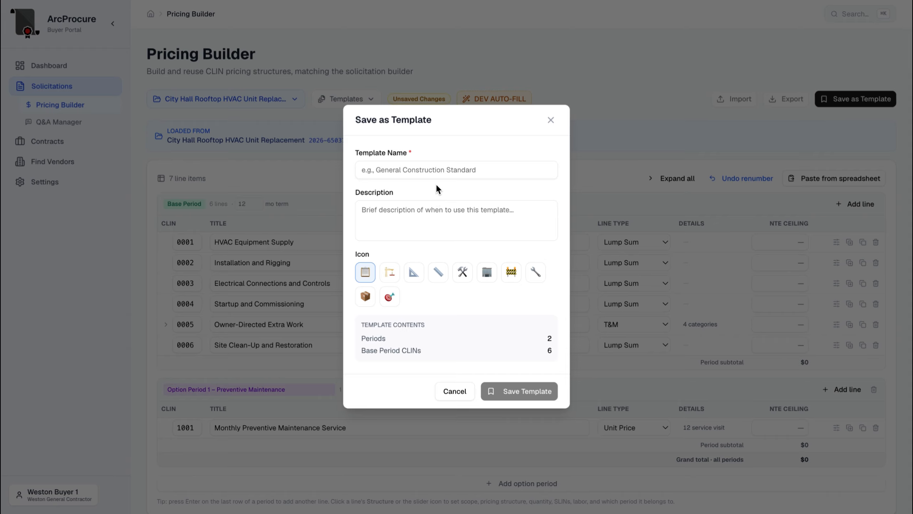
left_click(553, 119)
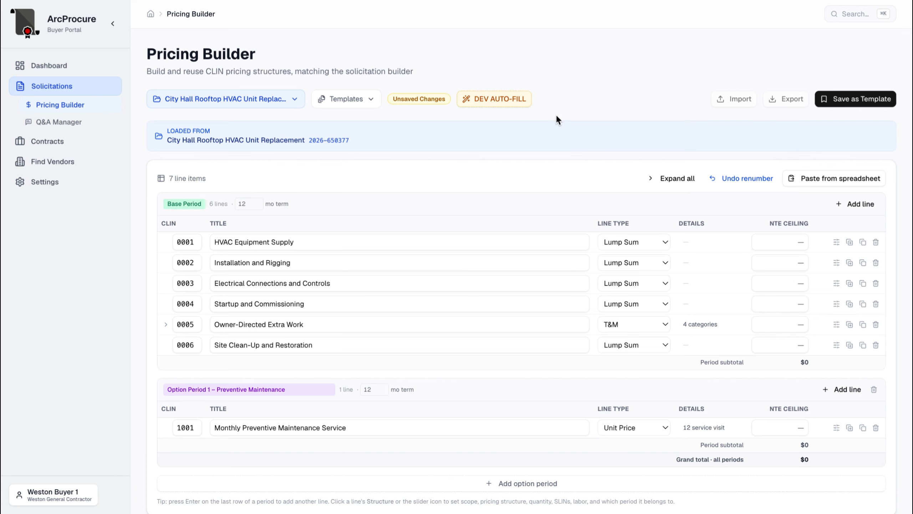
- In the Q&A Manager, view the vendor questions "Where are you located?" and "What are the prices?"
left_click(69, 122)
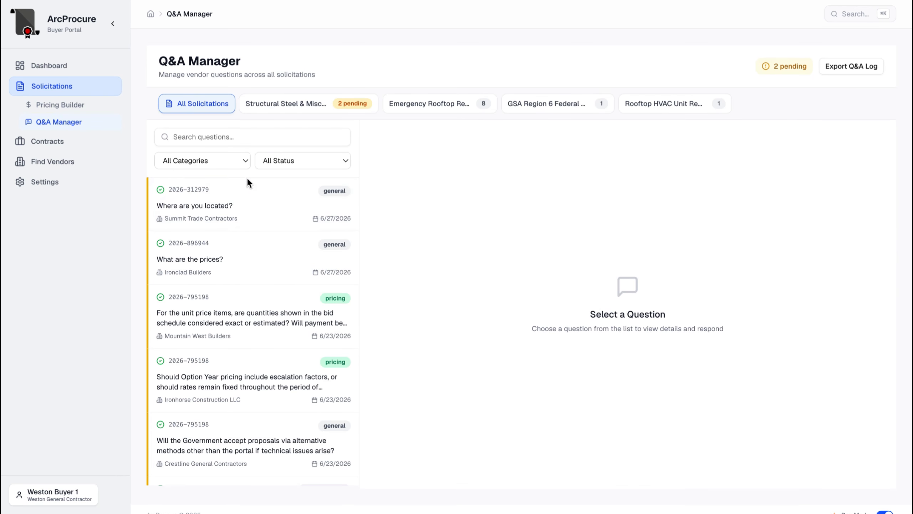
left_click(229, 215)
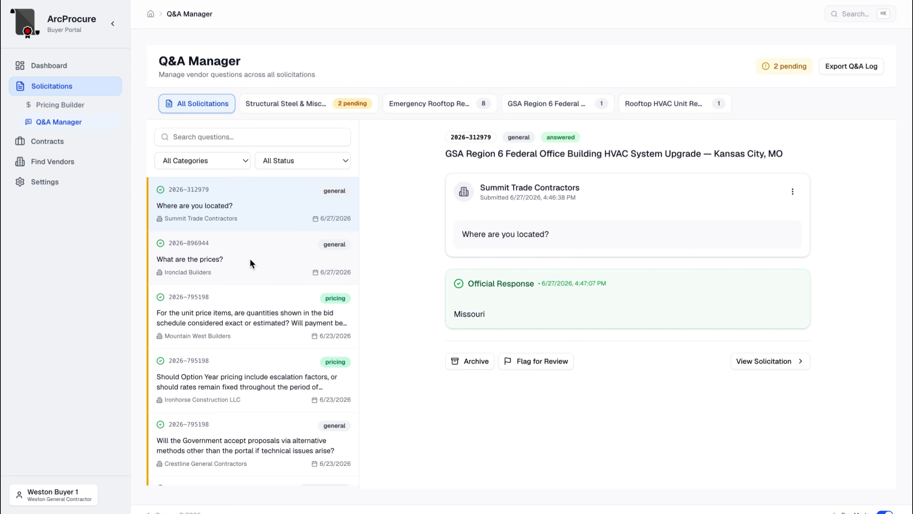
left_click(249, 258)
left_click(241, 210)
- View the contracts list, and the Assistant, Saved and Quick search views of Find Vendors
left_click(69, 141)
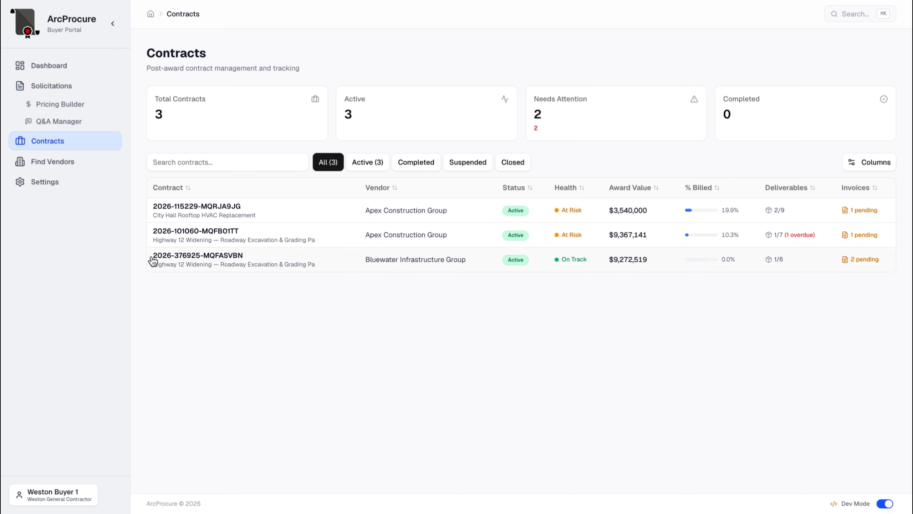
left_click(95, 165)
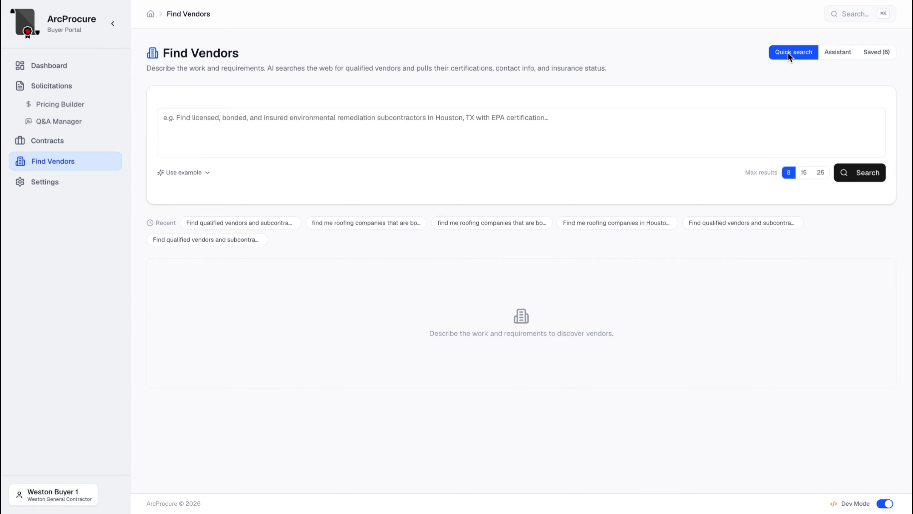
left_click(843, 56)
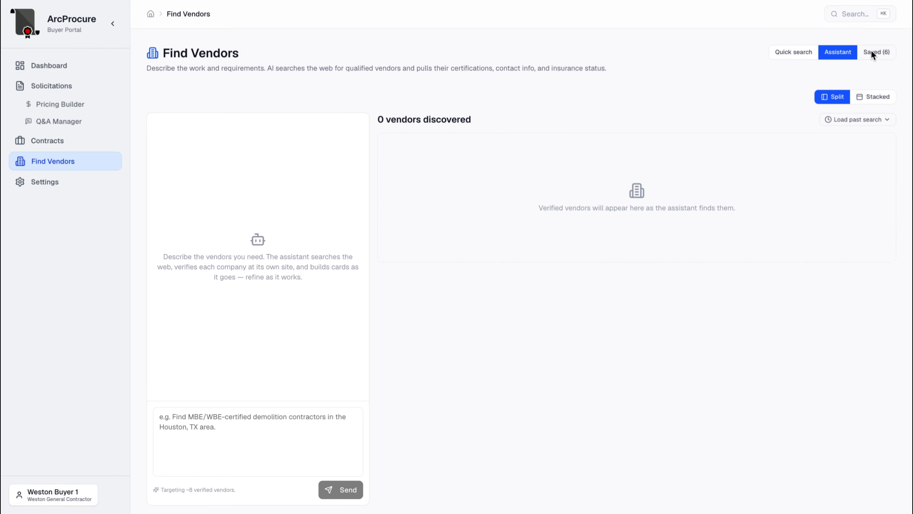
left_click(871, 50)
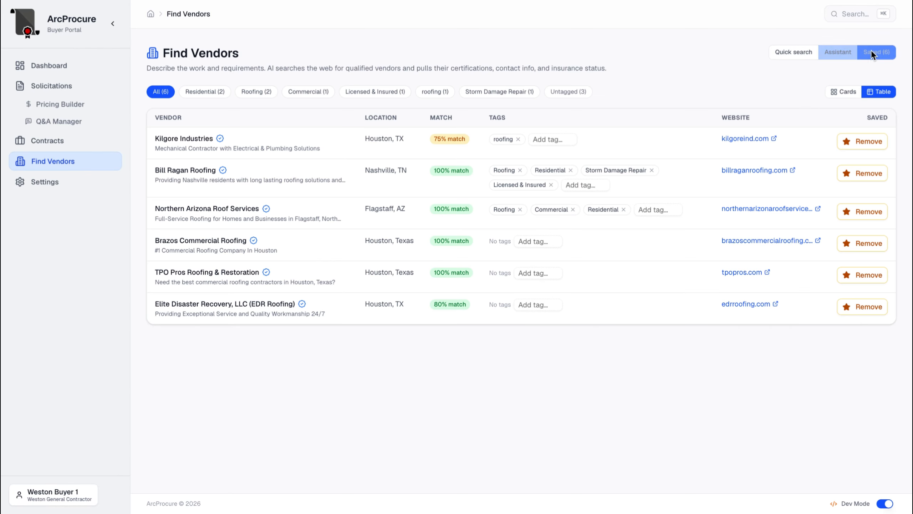
left_click(785, 51)
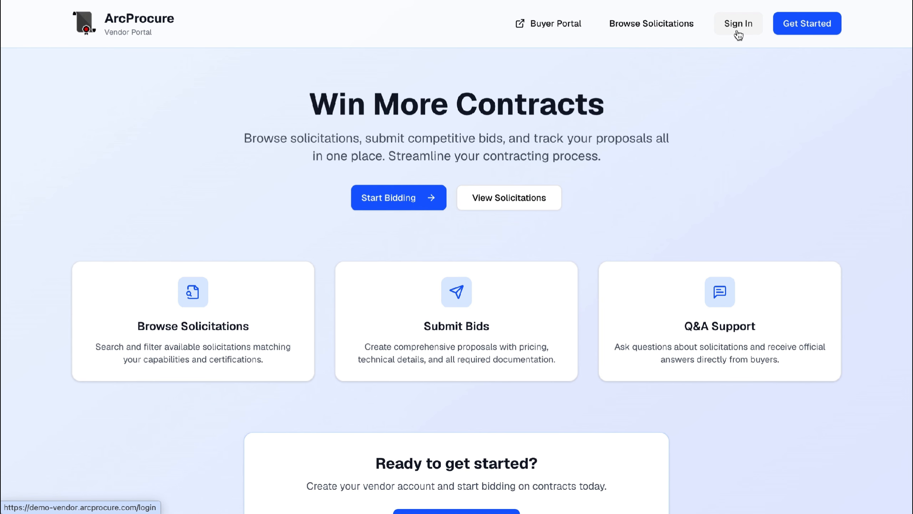
- In the Vendor Portal, enable Dev Mode on the sign-in page and sign in with the Subcontractor 1 demo account of Apex Construction Group
left_click(738, 32)
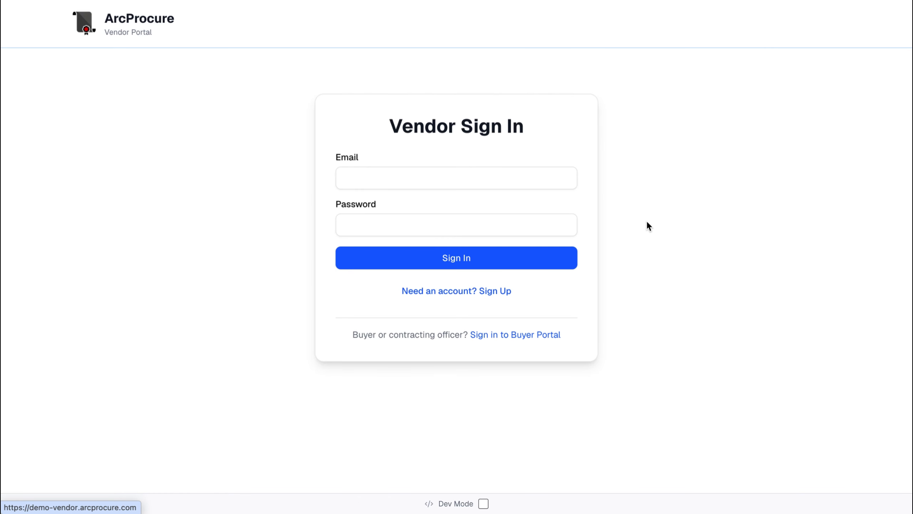
left_click(483, 503)
scroll(450, 461, "down", 3)
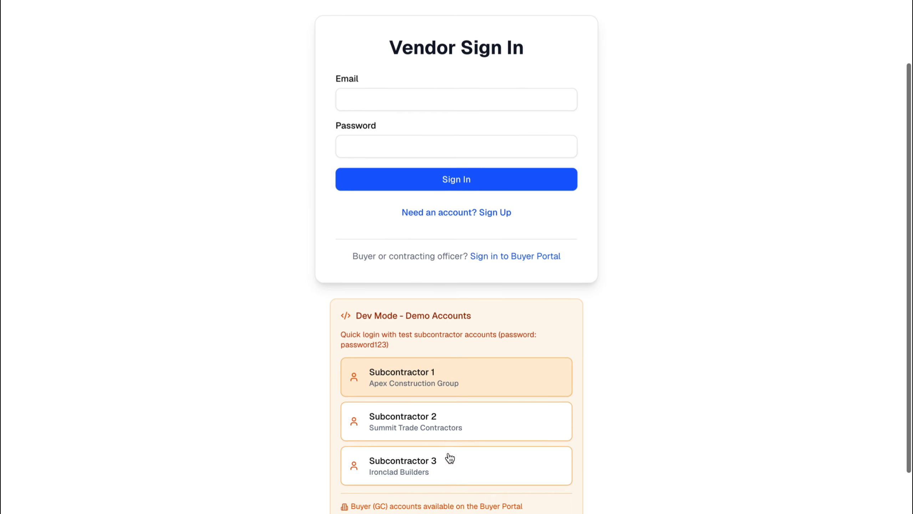
left_click(448, 366)
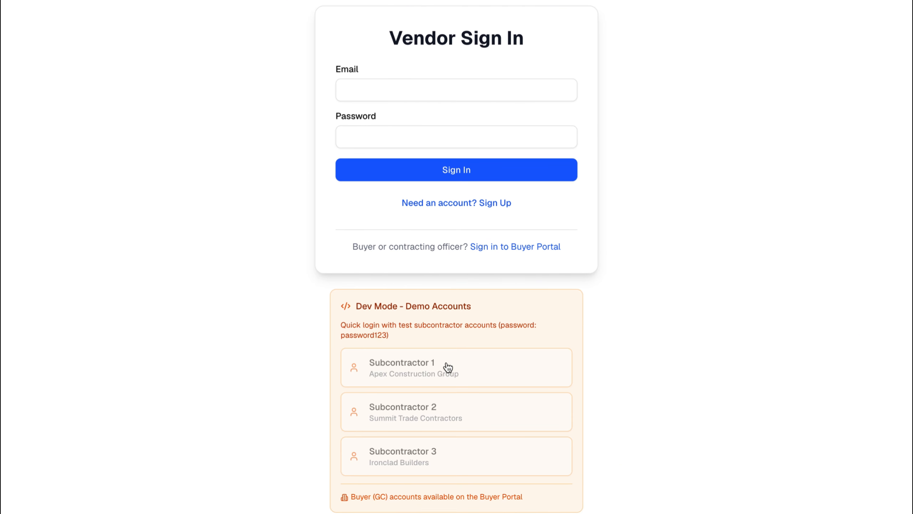
- Review the vendor dashboard, and start a bid on the City Hall Rooftop HVAC Unit Replacement solicitation
scroll(504, 377, "down", 7)
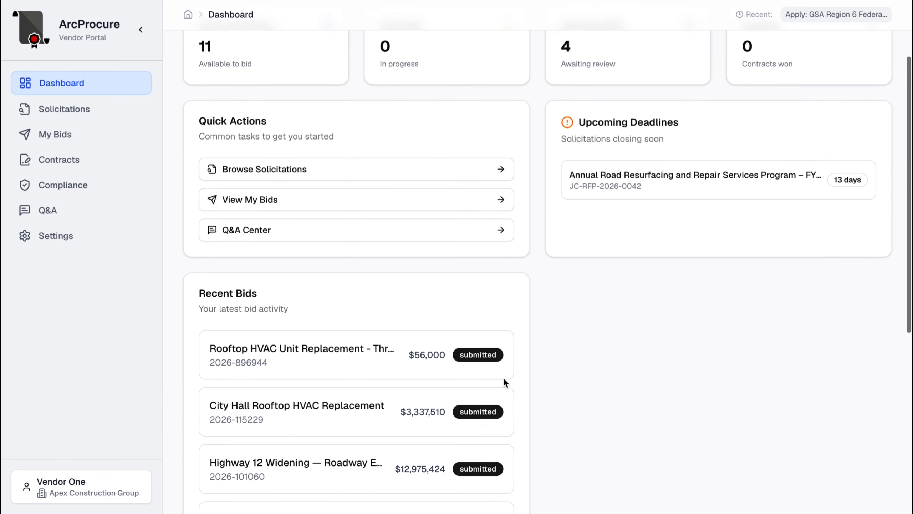
scroll(503, 381, "up", 7)
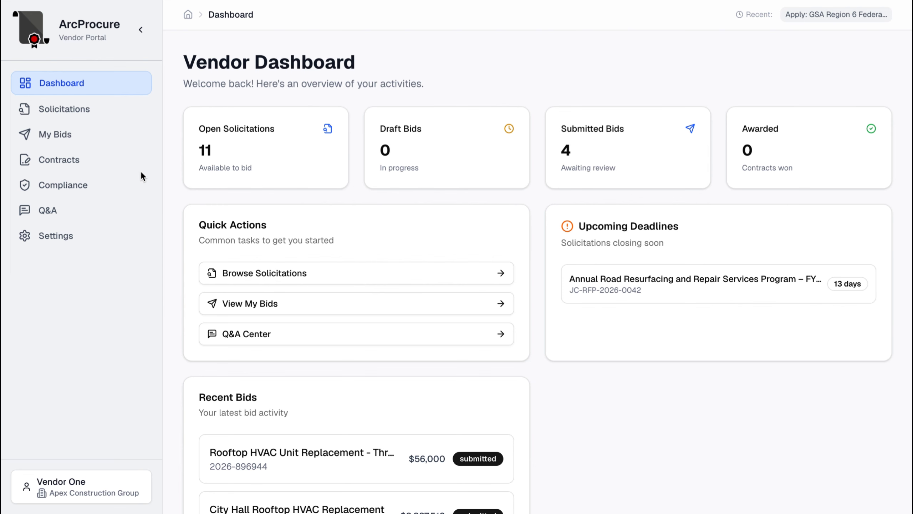
left_click(81, 115)
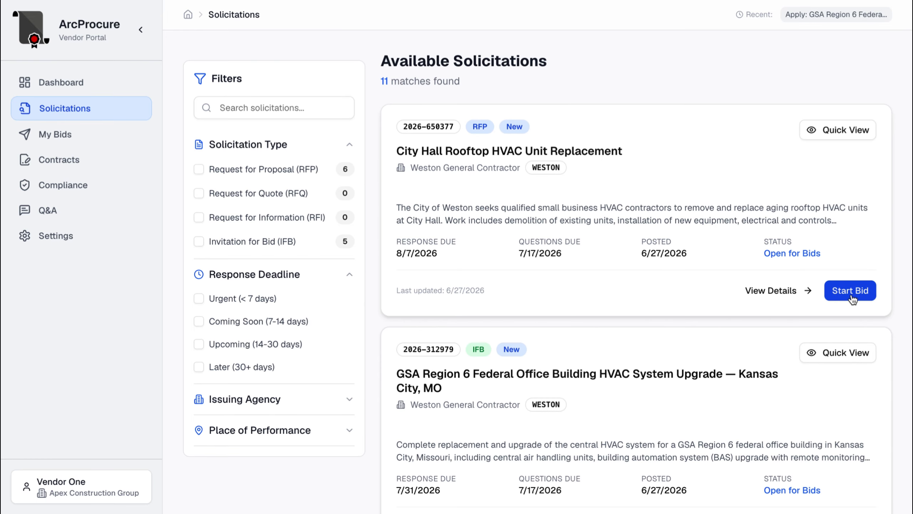
left_click(850, 291)
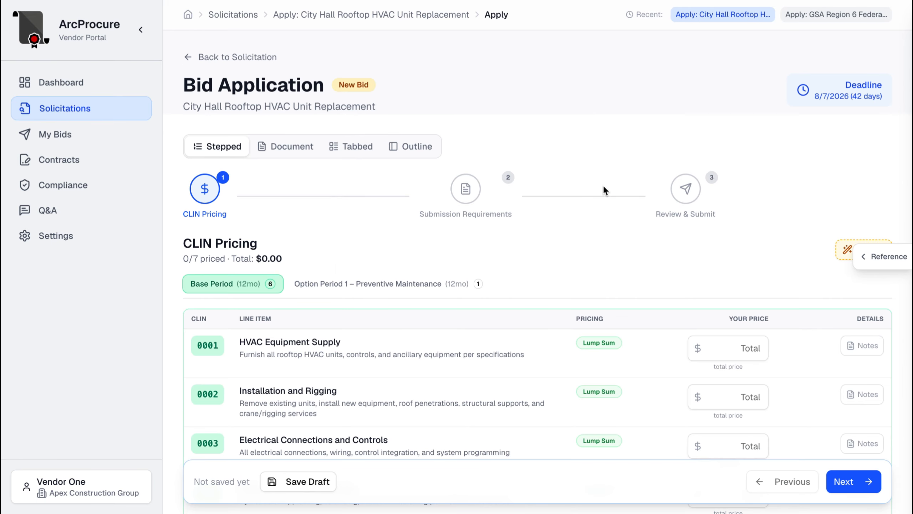
- Price CLIN 0001 HVAC Equipment Supply at a lump sum of $200,000
scroll(541, 255, "down", 4)
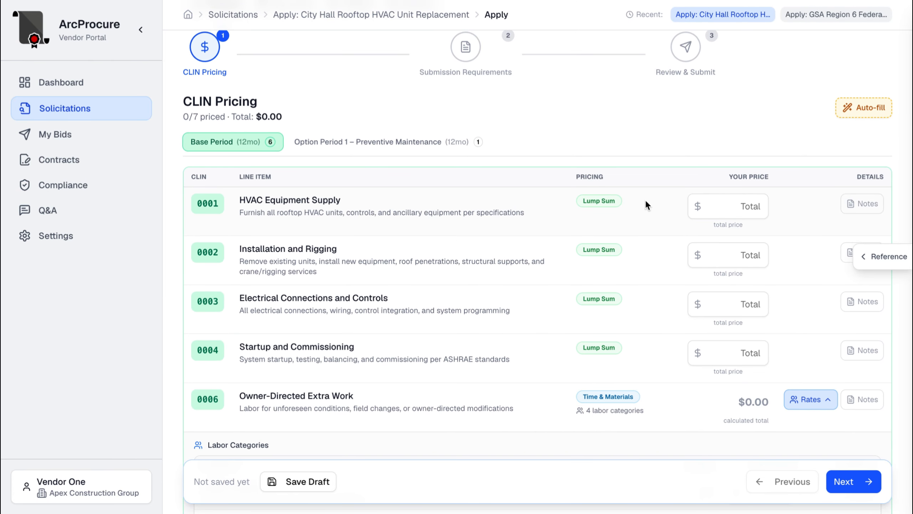
left_click(732, 212)
type("200,00")
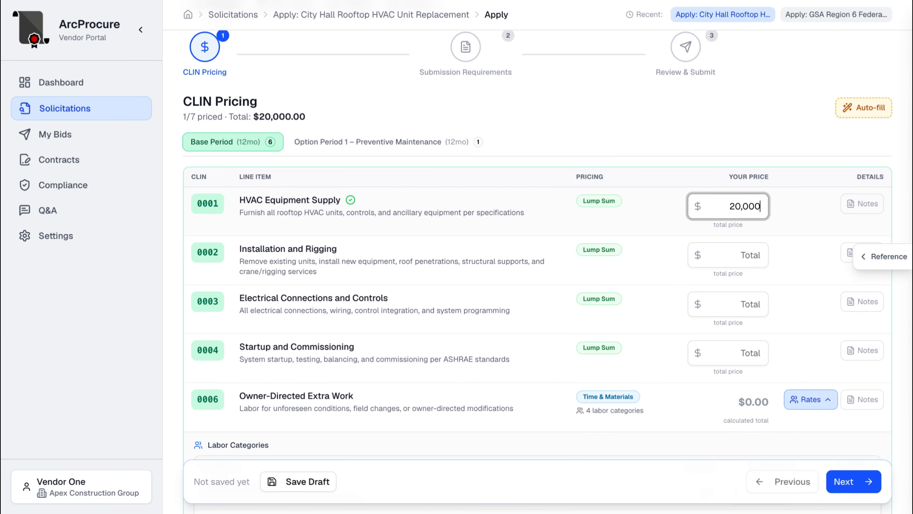
type("0")
- Set the HVAC Foreman rate under CLIN 0006 to $100 per hour, and continue to Submission Requirements
scroll(753, 315, "down", 5)
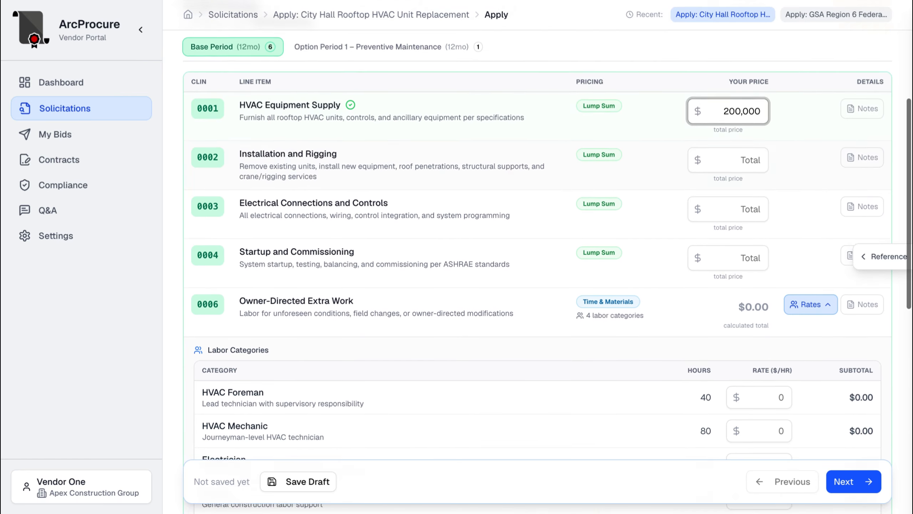
left_click(754, 315)
scroll(754, 316, "down", 2)
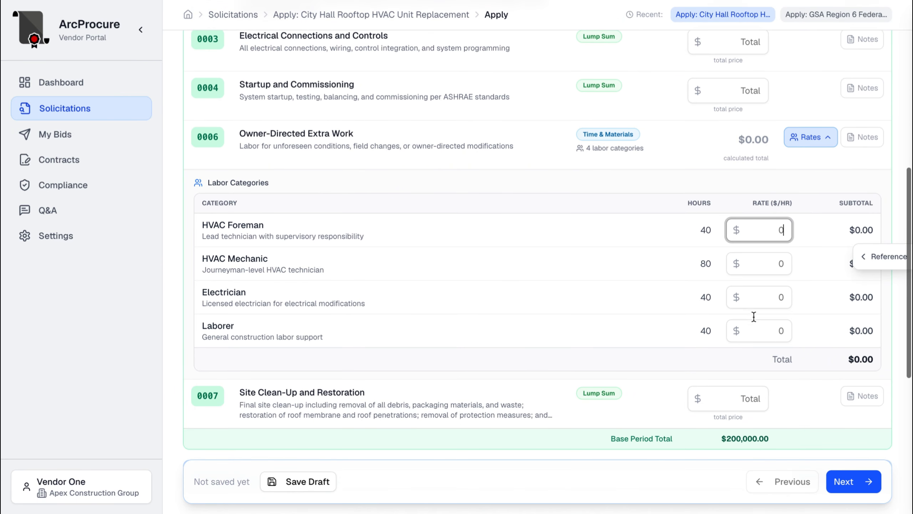
type("100")
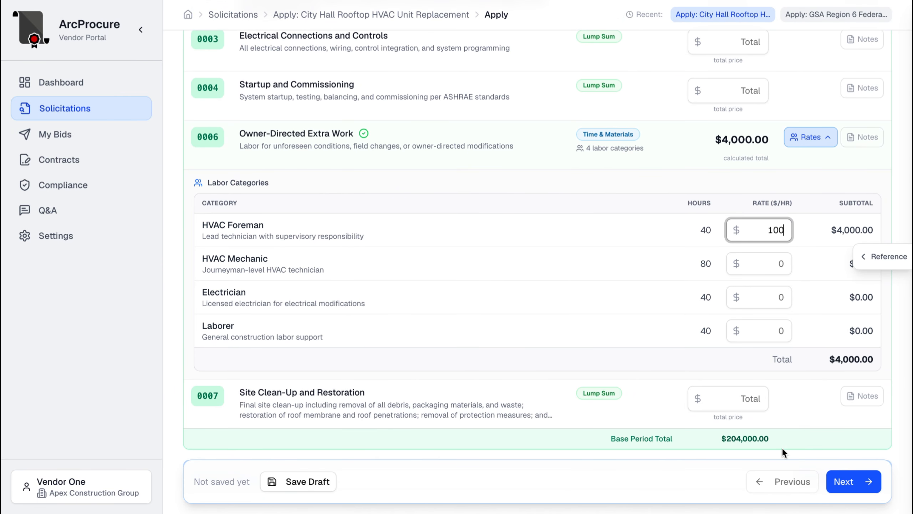
scroll(781, 446, "down", 2)
scroll(785, 409, "down", 3)
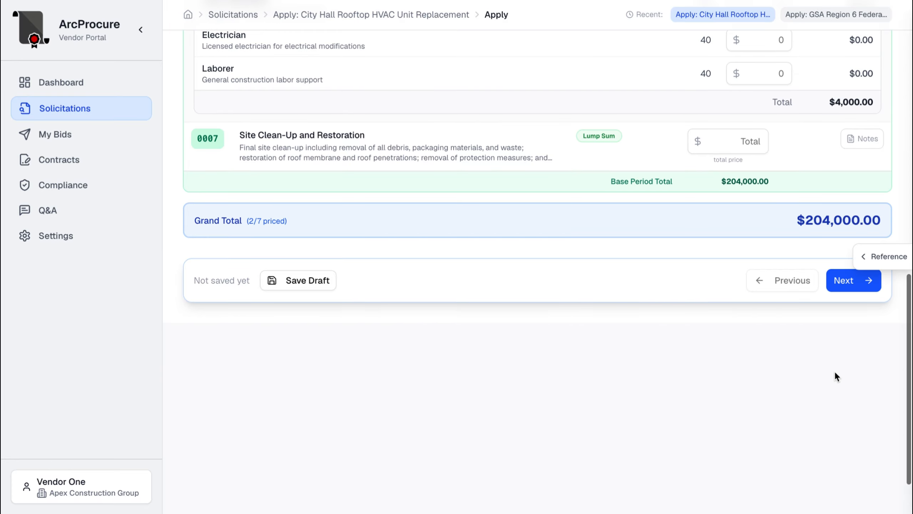
left_click(840, 383)
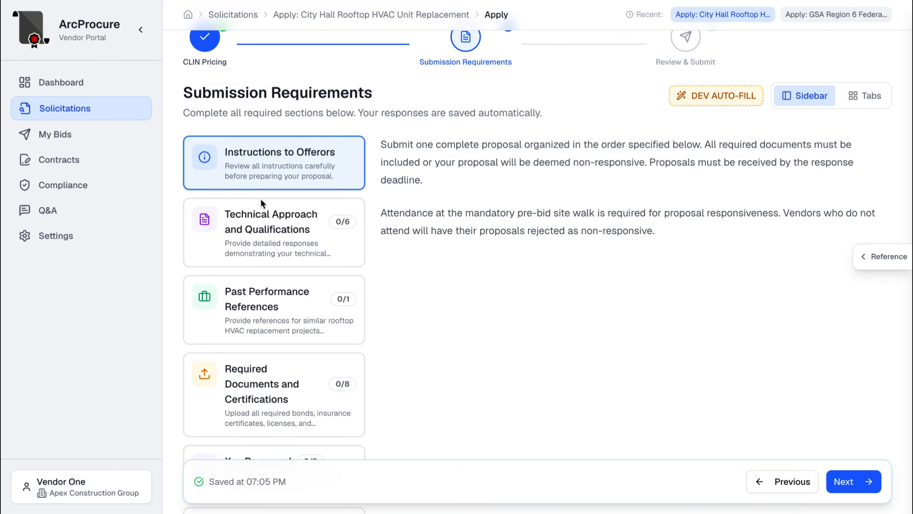
- Examine the bid's submission requirement sections: Technical Approach and Qualifications, Past Performance References, Required Documents and Certifications, Key Personnel, and Pricing
left_click(271, 230)
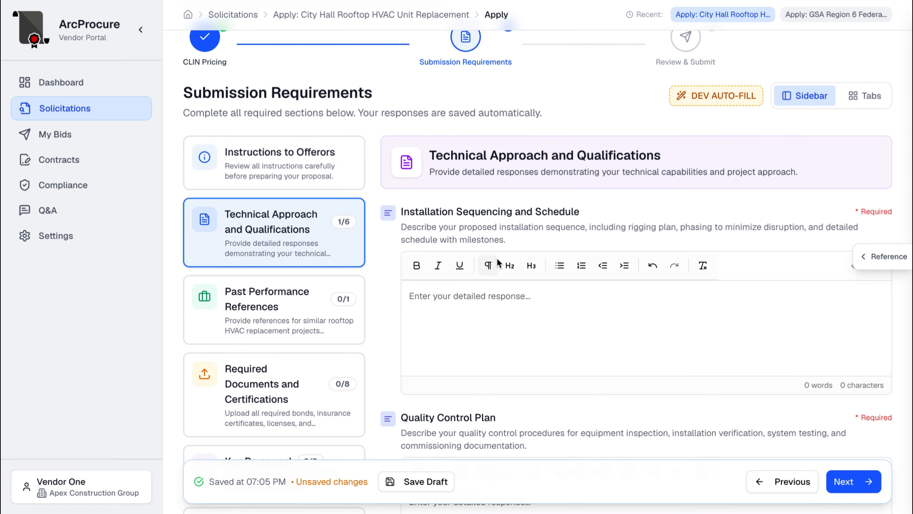
scroll(509, 279, "down", 2)
left_click(509, 279)
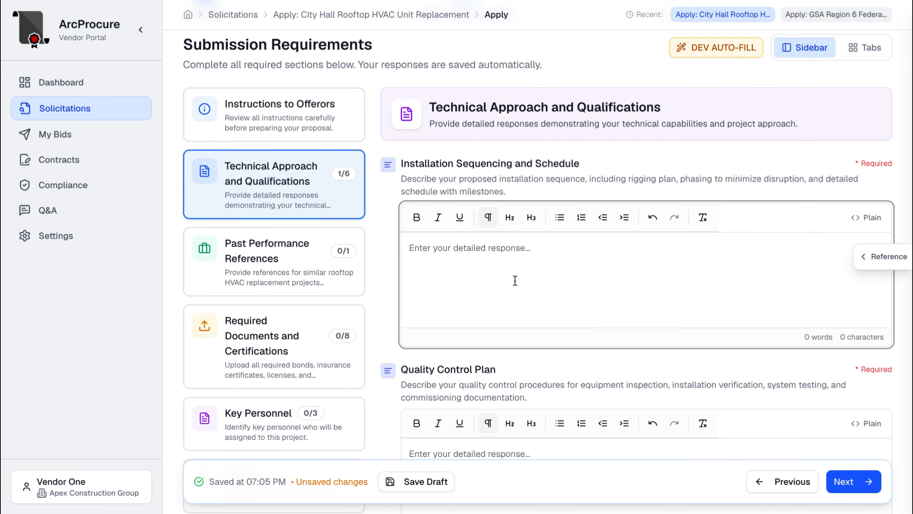
left_click(323, 281)
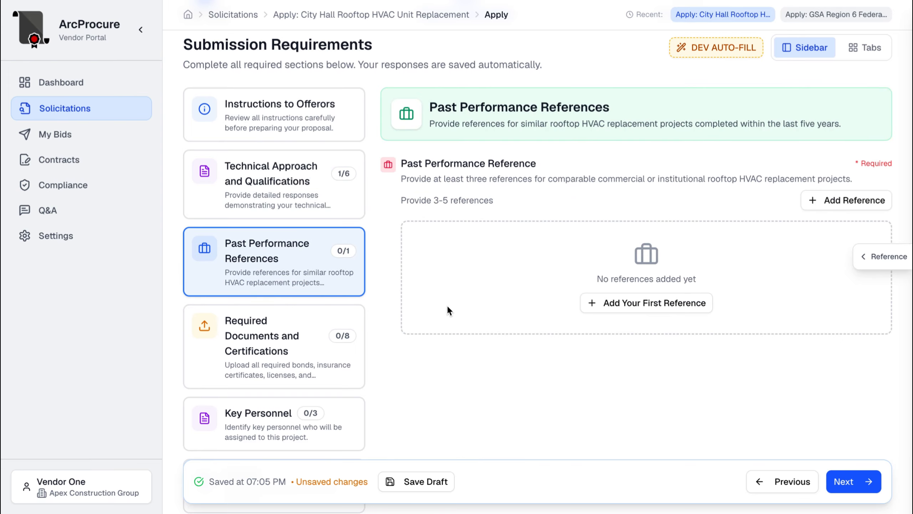
left_click(290, 344)
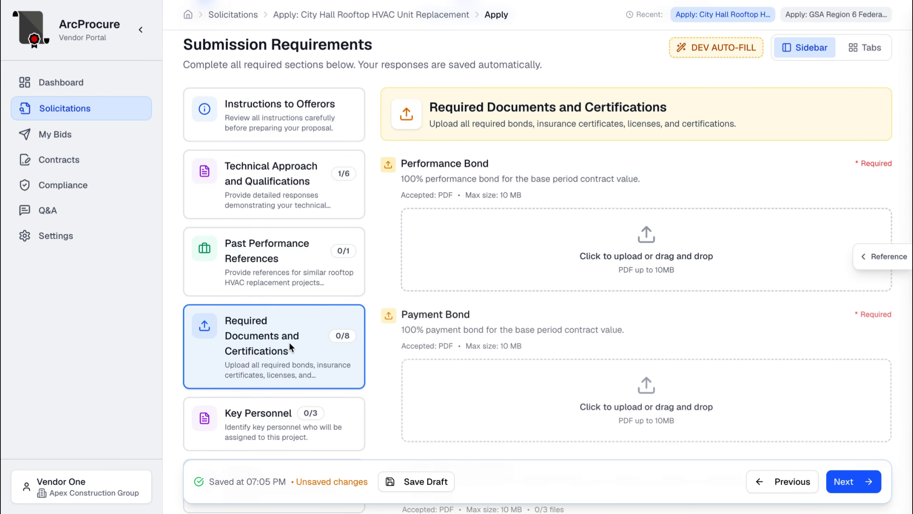
left_click(255, 342)
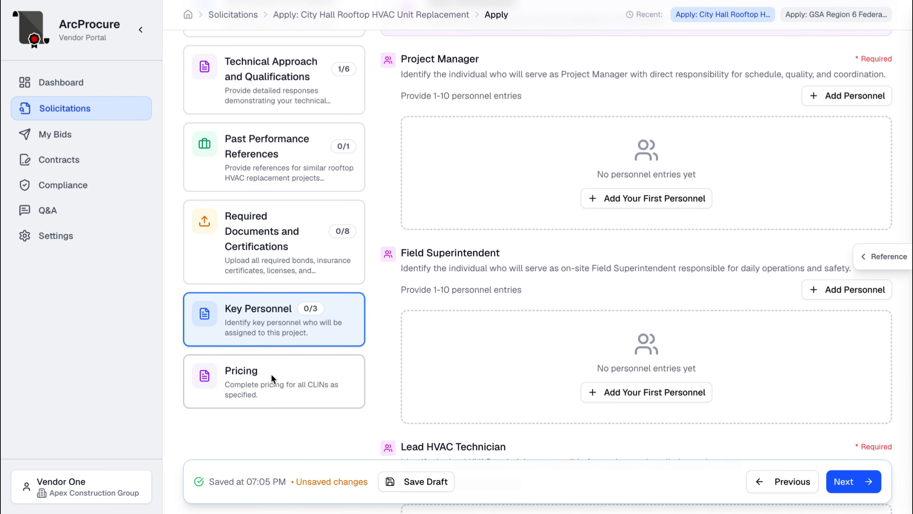
scroll(454, 339, "down", 3)
scroll(454, 340, "up", 5)
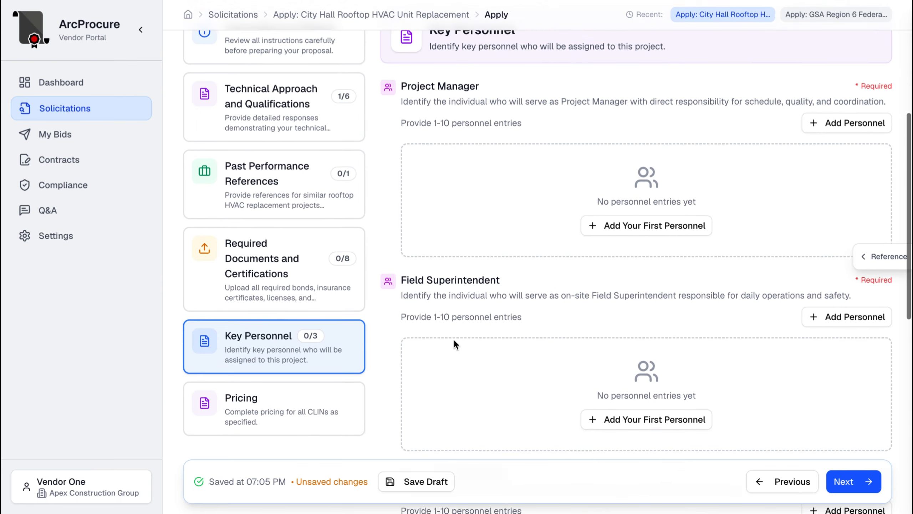
left_click(277, 447)
scroll(485, 293, "up", 6)
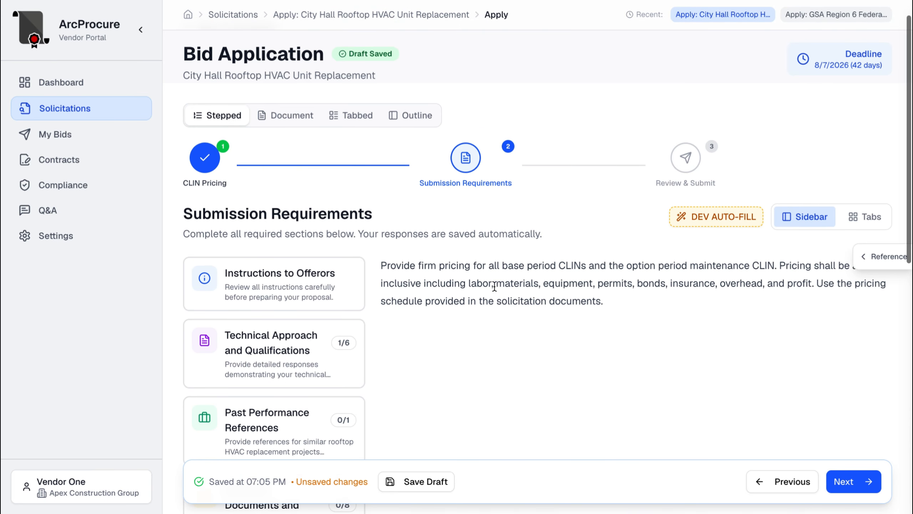
- Continue to Review & Submit, accept the Accuracy and Completeness Certification and the Terms and Conditions, and submit the bid
left_click(845, 488)
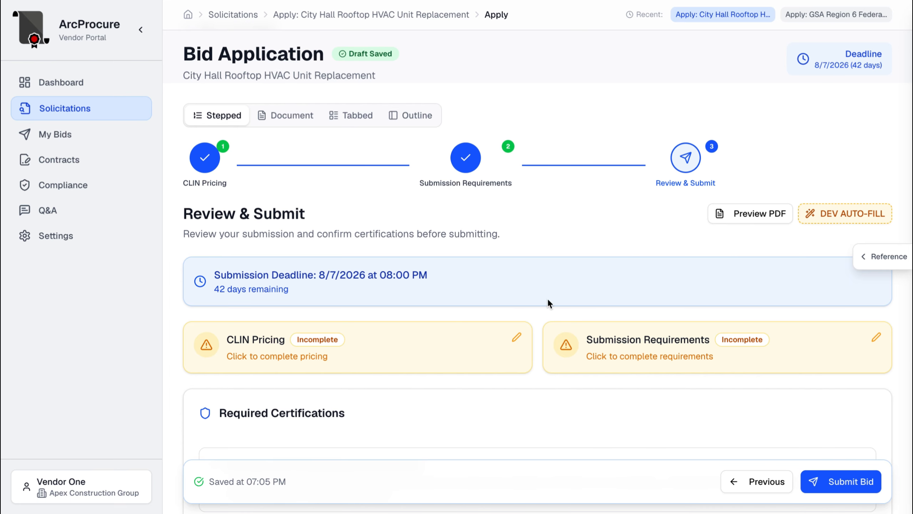
scroll(397, 340, "down", 10)
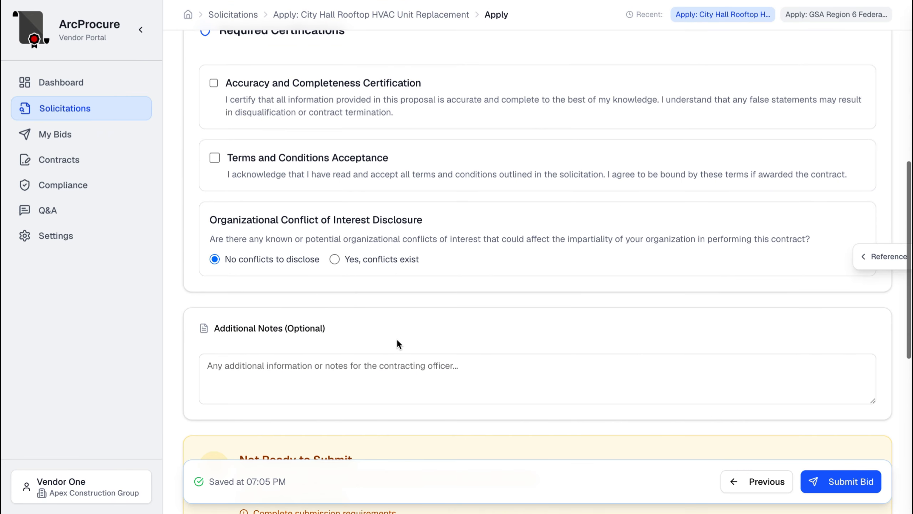
left_click(215, 84)
left_click(216, 158)
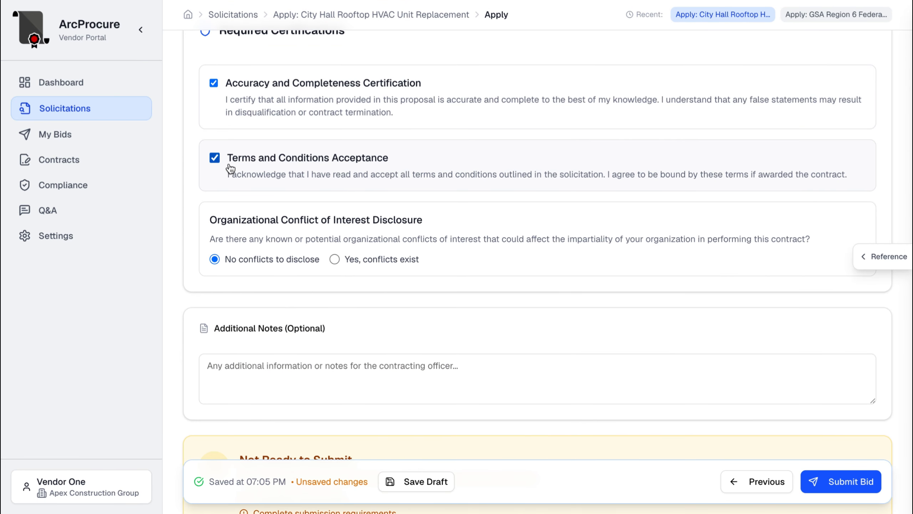
scroll(401, 304, "down", 9)
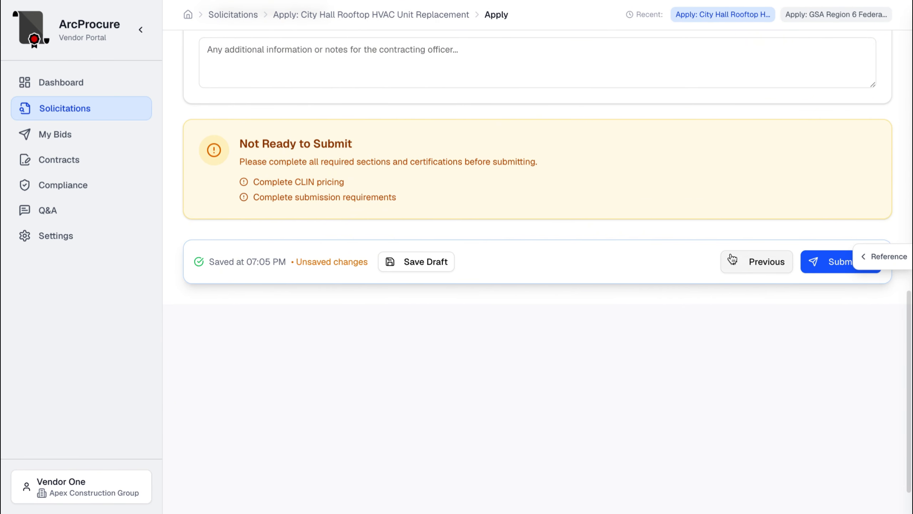
left_click(826, 261)
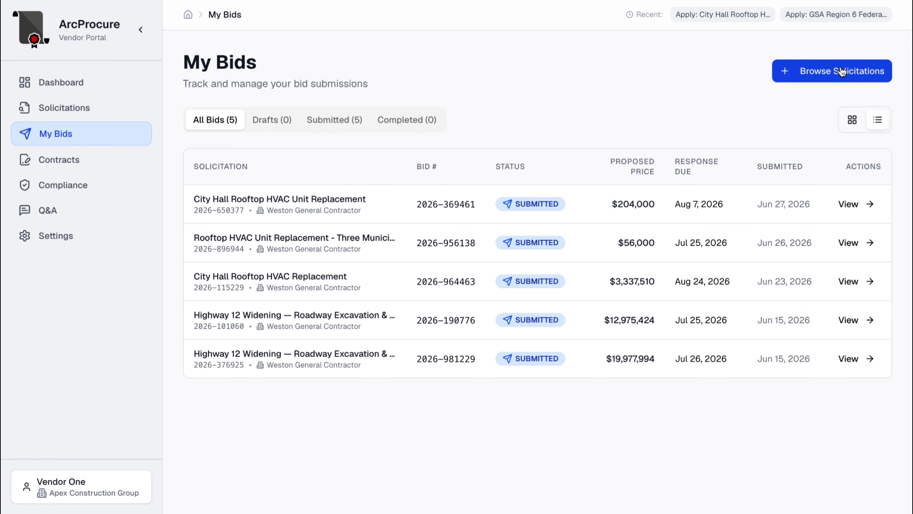
- Review the vendor's awarded contracts and its insurance, bonding and licensing compliance documents
left_click(40, 159)
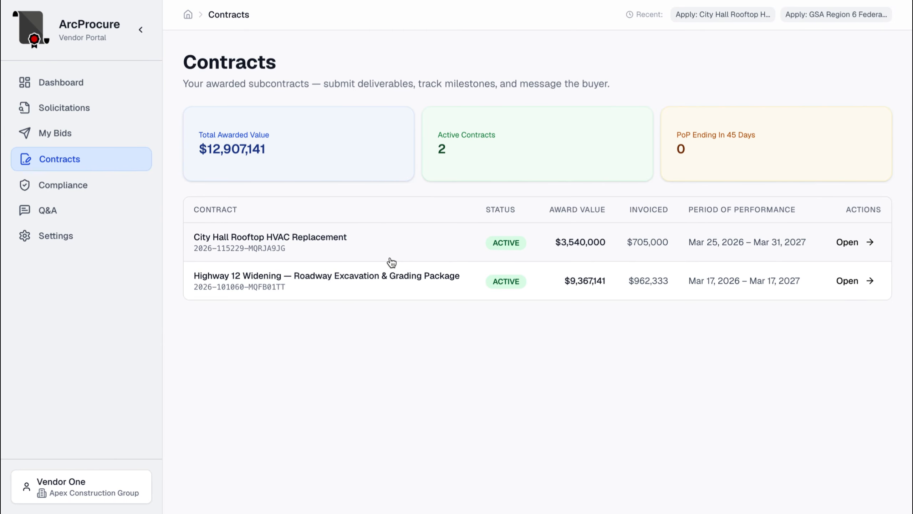
left_click(88, 189)
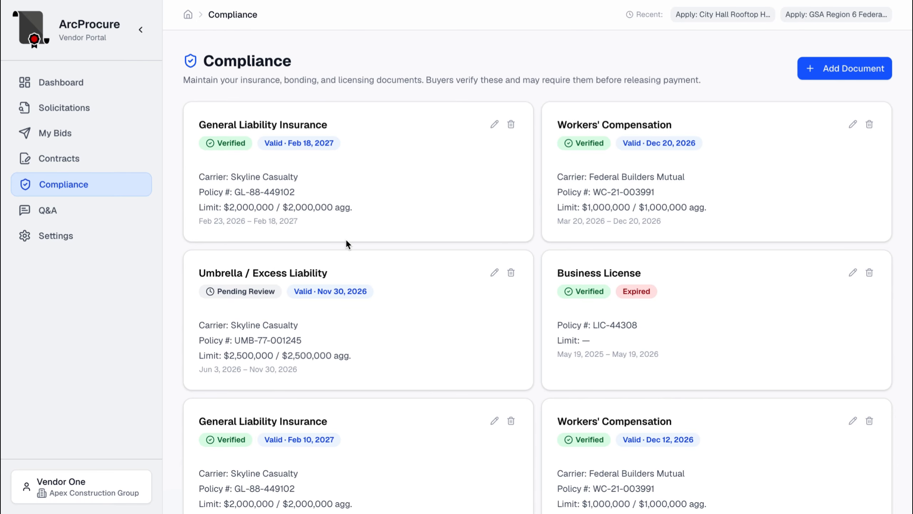
scroll(267, 261, "down", 5)
scroll(267, 261, "up", 3)
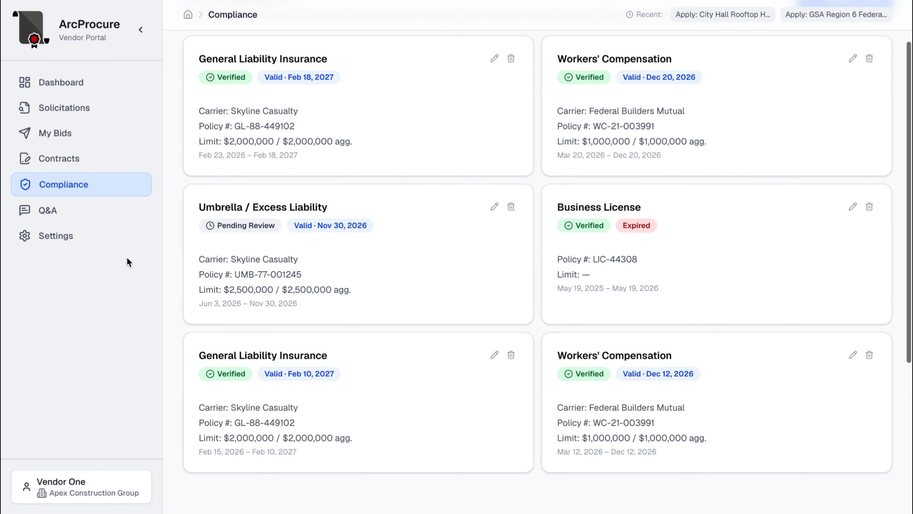
- Start a new question in the Q&A Center for the City Hall Rooftop HVAC Unit Replacement solicitation
left_click(100, 219)
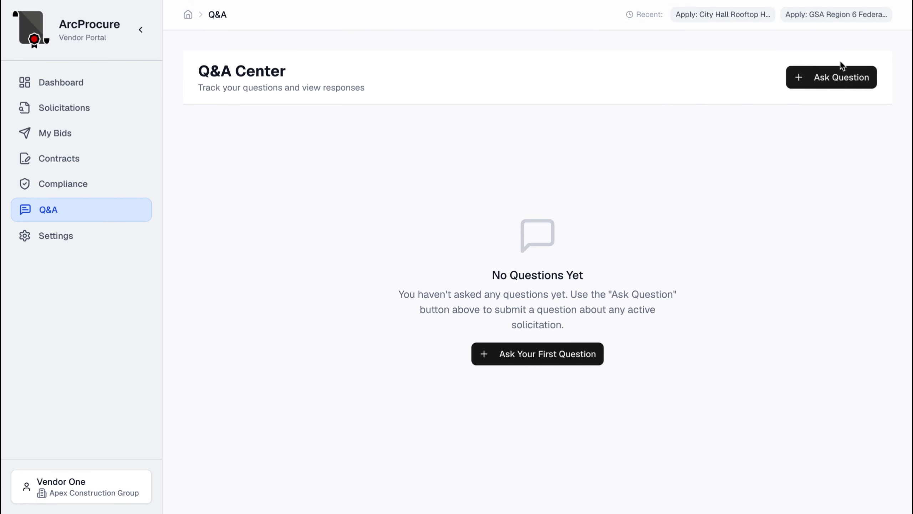
left_click(835, 77)
left_click(459, 207)
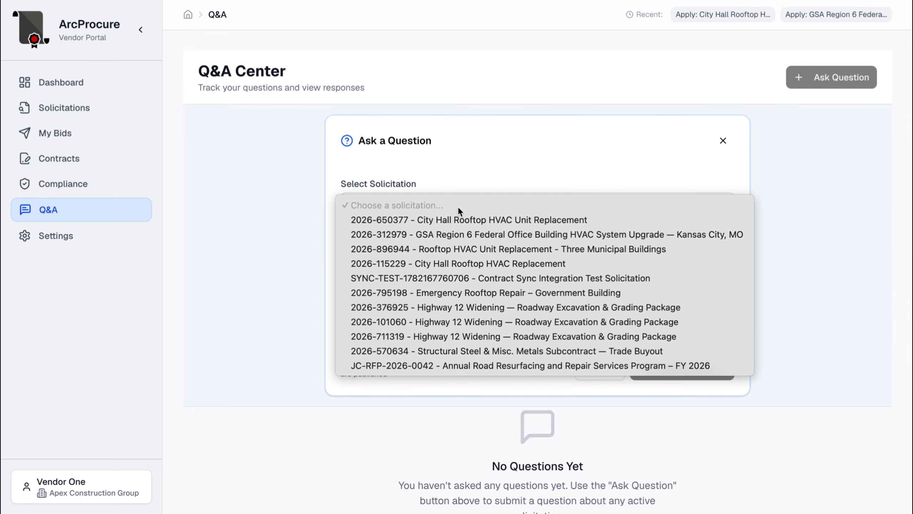
left_click(460, 216)
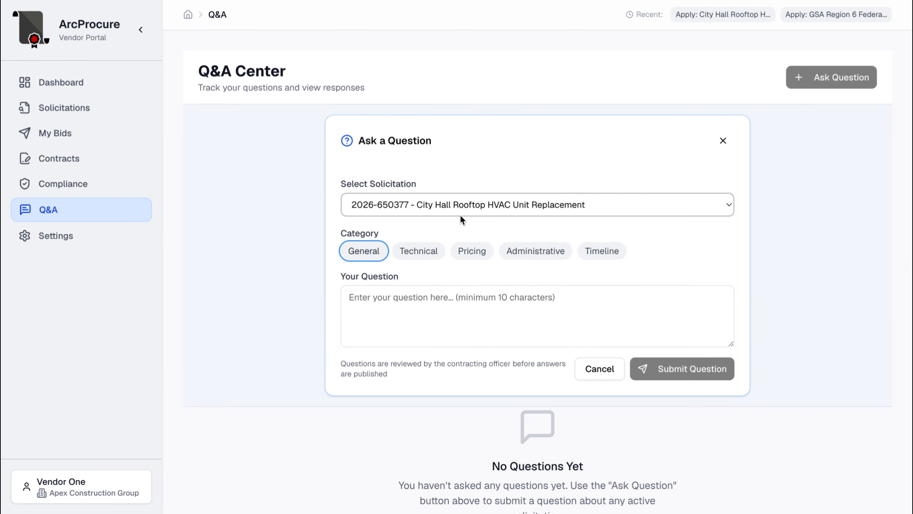
left_click(445, 312)
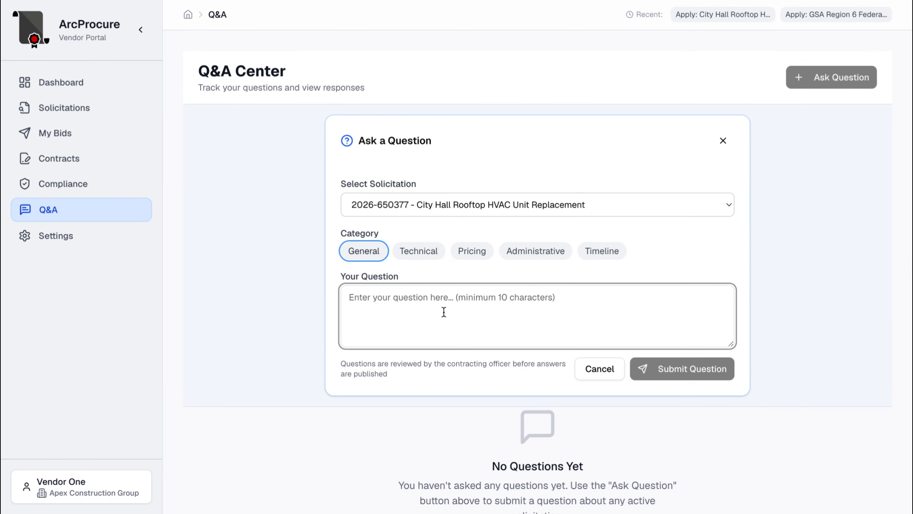